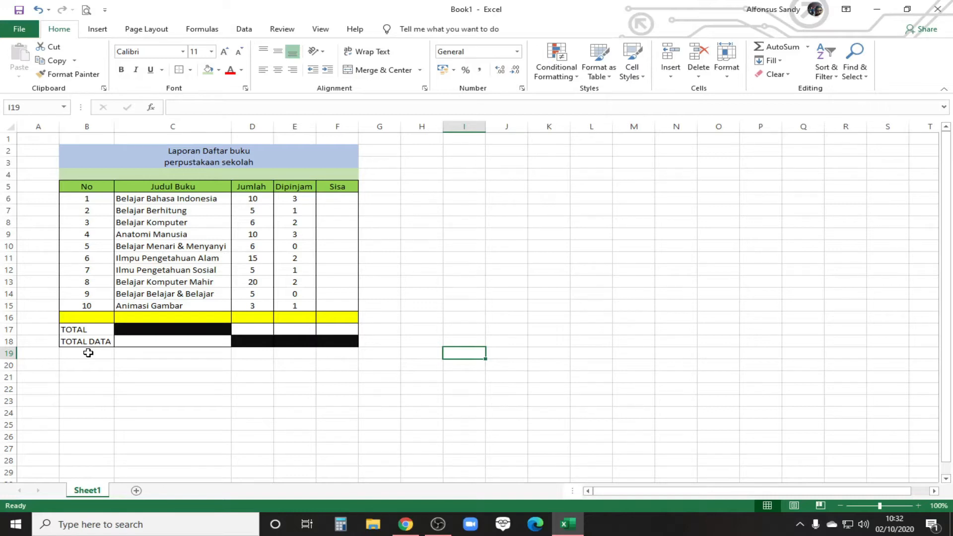
# Step: Move the TOTAL DATA row from row 18 down to row 23 to free space below the TOTAL row
pyautogui.click(89, 353)
pyautogui.press('Return')
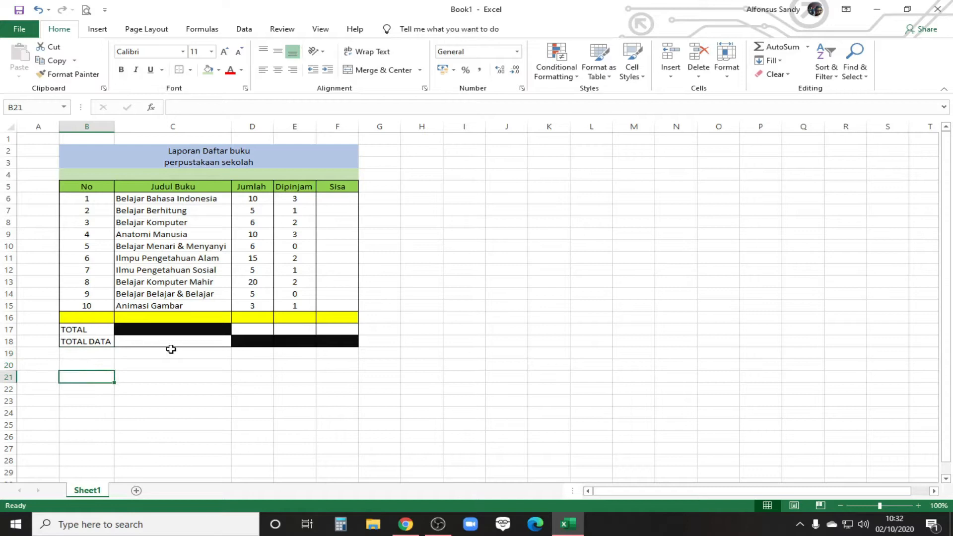
pyautogui.click(84, 344)
pyautogui.moveTo(84, 344); pyautogui.dragTo(332, 343)
pyautogui.moveTo(318, 347); pyautogui.dragTo(298, 406)
# Step: Enter the row labels Rata-rata, Tertinggi and Terendah in cells B18 to B20
pyautogui.click(94, 341)
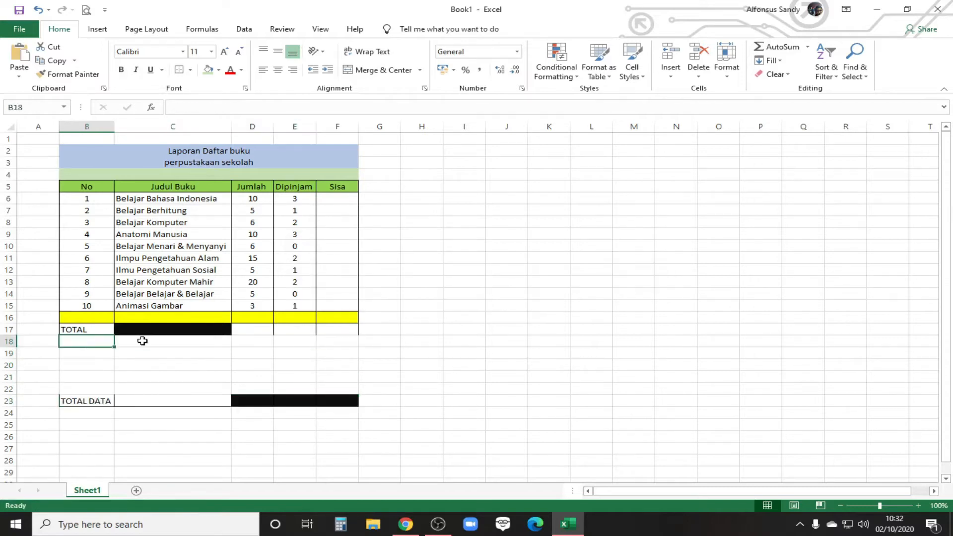
pyautogui.write('Rata-rata')
pyautogui.press('Return')
pyautogui.write('Tertinggi')
pyautogui.press('Return')
pyautogui.write('Terendah')
# Step: Move the TOTAL DATA row up to row 21, directly below the Terendah row
pyautogui.press('Return')
pyautogui.moveTo(87, 401)
pyautogui.mouseDown()
pyautogui.moveTo(373, 405)
pyautogui.moveTo(87, 401)
pyautogui.mouseUp()
pyautogui.moveTo(128, 396); pyautogui.dragTo(127, 378)
pyautogui.press('Return')
# Step: Apply borders around every cell of the summary rows from TOTAL through TOTAL DATA, columns B to F
pyautogui.moveTo(87, 329); pyautogui.dragTo(337, 378)
pyautogui.click(190, 70)
pyautogui.click(211, 181)
pyautogui.moveTo(87, 341); pyautogui.dragTo(335, 342)
pyautogui.keyDown('ctrl'); pyautogui.moveTo(87, 365); pyautogui.dragTo(323, 361); pyautogui.keyUp('ctrl')
pyautogui.click(421, 306)
pyautogui.moveTo(87, 341); pyautogui.dragTo(86, 377)
pyautogui.moveTo(253, 330); pyautogui.dragTo(260, 377)
pyautogui.keyDown('ctrl'); pyautogui.moveTo(338, 329); pyautogui.dragTo(337, 377); pyautogui.keyUp('ctrl')
pyautogui.click(506, 270)
# Step: Fill cells C18 to C20 beside the new summary labels with black
pyautogui.moveTo(160, 343); pyautogui.dragTo(171, 365)
pyautogui.click(218, 70)
pyautogui.click(218, 97)
pyautogui.click(464, 306)
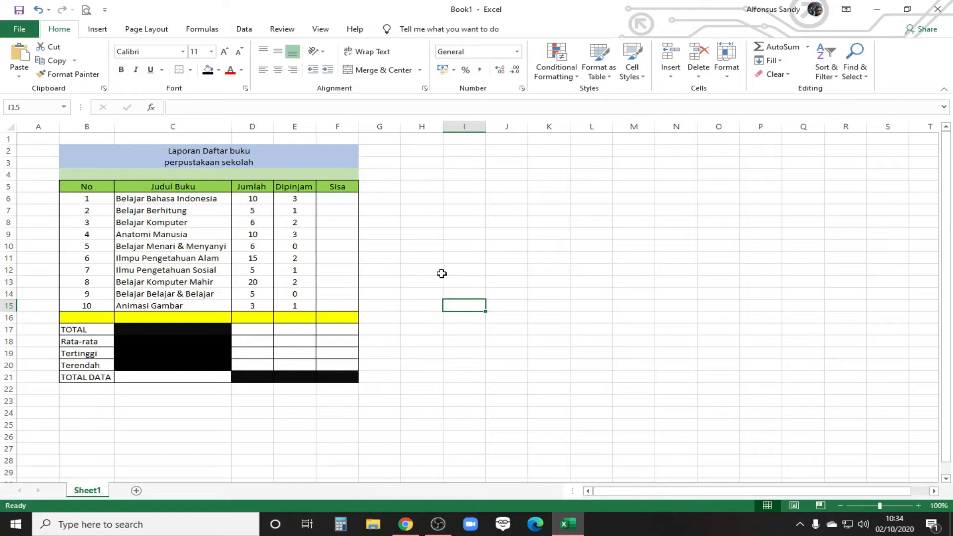
# Step: List the arithmetic operators *, %, / and - in cells I6 to I9, one per cell
pyautogui.click(470, 200)
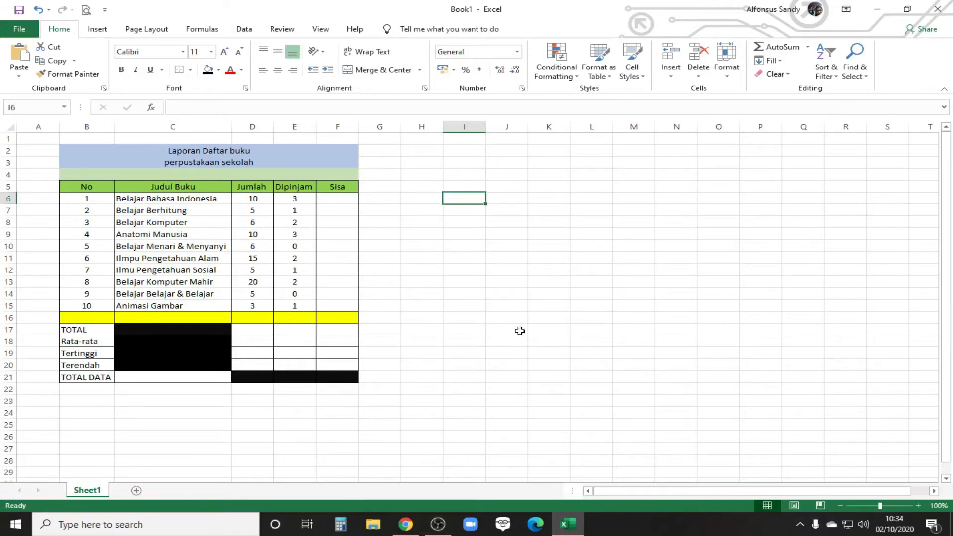
pyautogui.write('*')
pyautogui.press('Return')
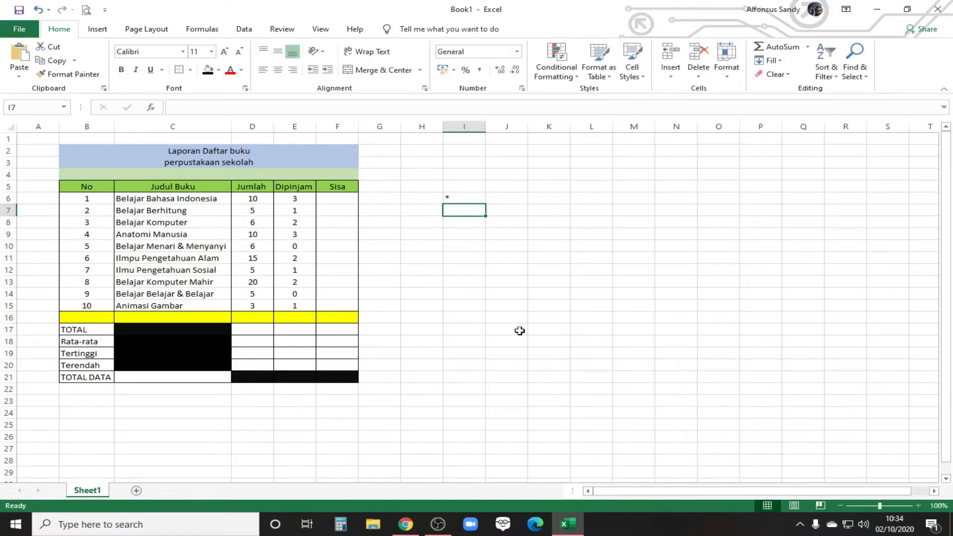
pyautogui.write('%')
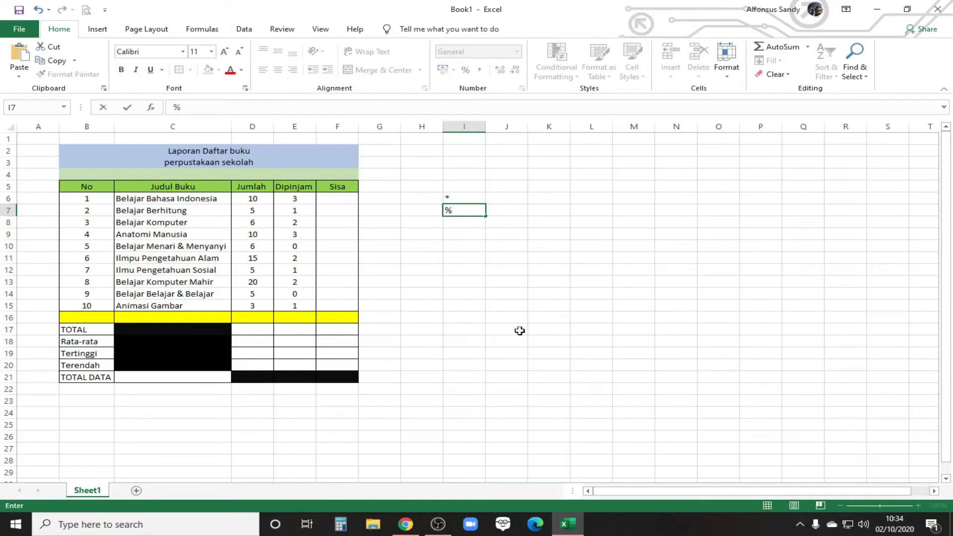
pyautogui.press('Return')
pyautogui.write('/')
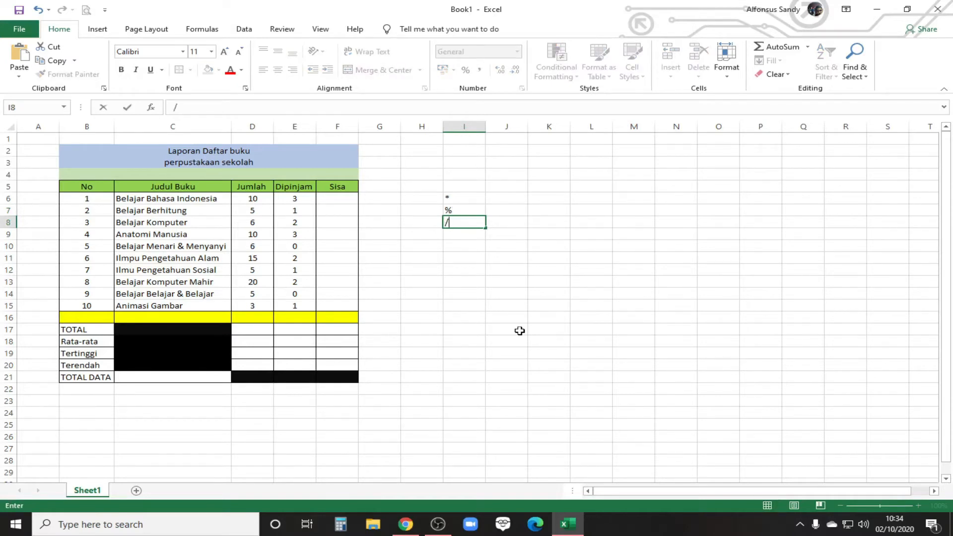
pyautogui.press('Return')
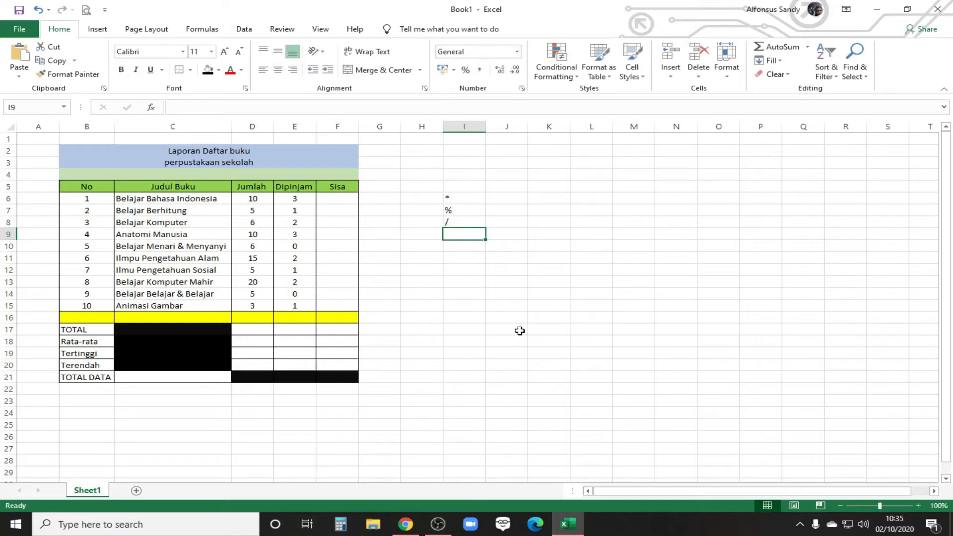
pyautogui.write('-')
pyautogui.press('Return')
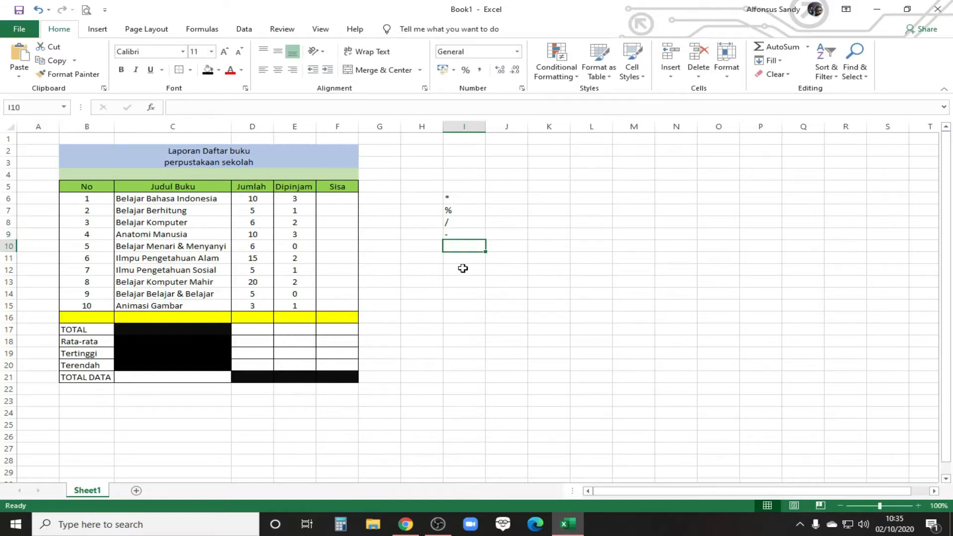
pyautogui.write('+')
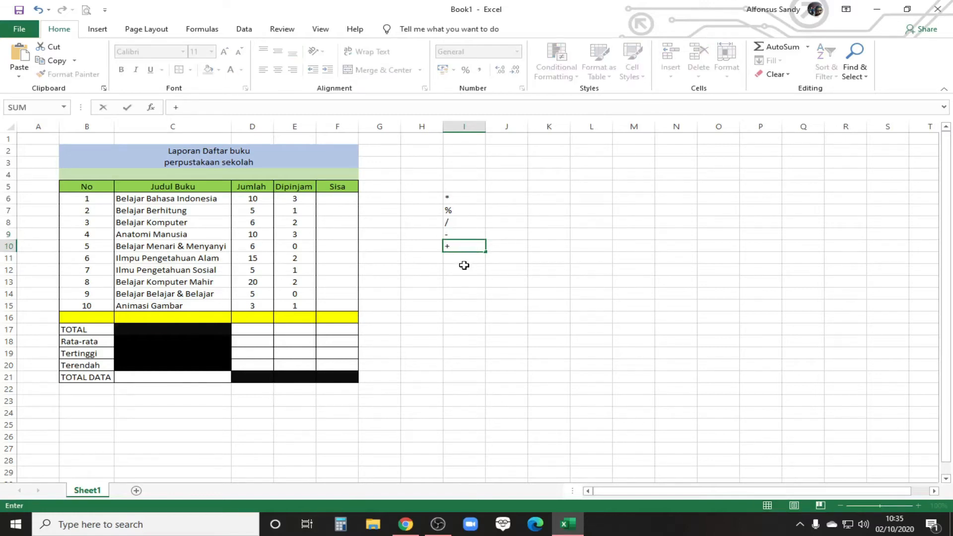
pyautogui.click(530, 257)
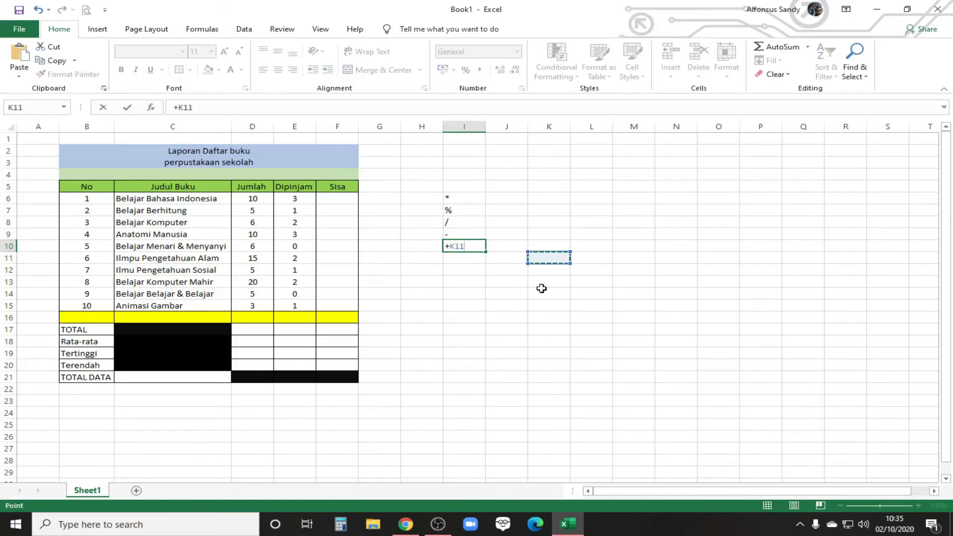
pyautogui.press('BackSpace')
pyautogui.press('BackSpace')
pyautogui.press('BackSpace')
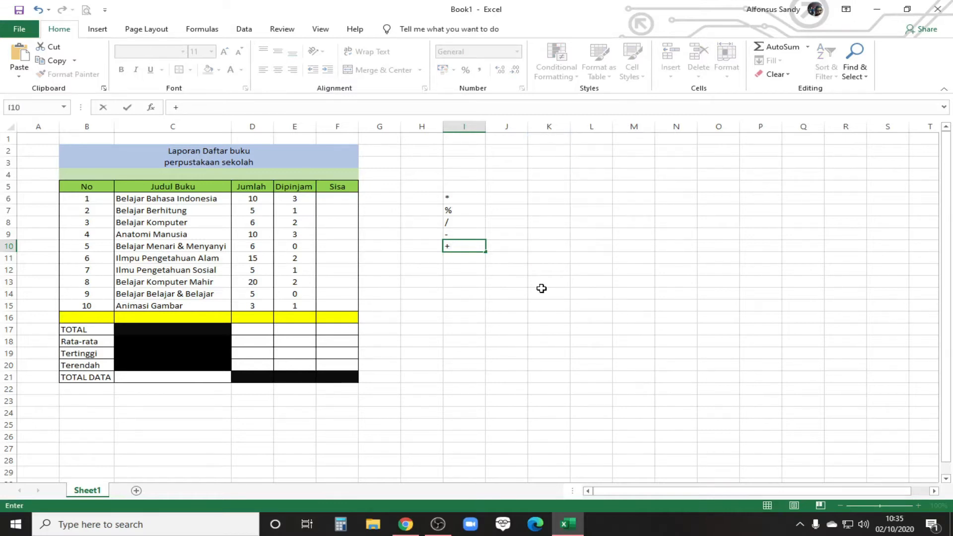
pyautogui.press('Escape')
# Step: Enter the + operator in cell I10 below the other operators
pyautogui.write('+')
pyautogui.press('Return')
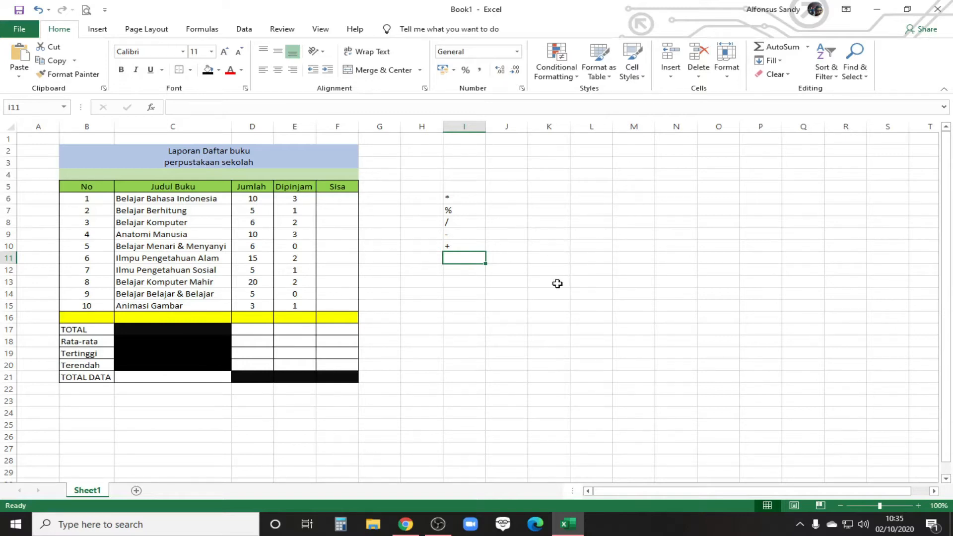
# Step: Calculate the first book's remaining stock in cell K6 with the typed-number formula =10-3
pyautogui.click(337, 199)
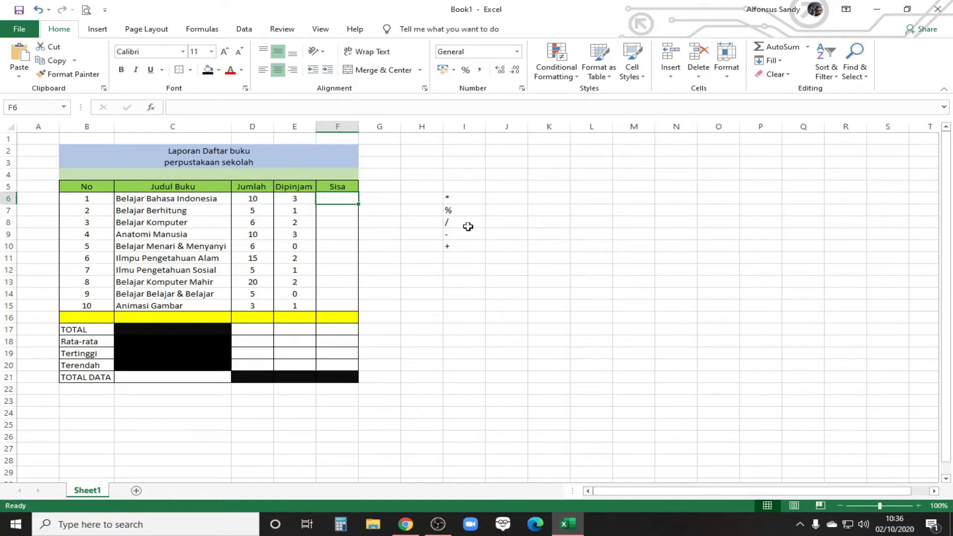
pyautogui.click(545, 198)
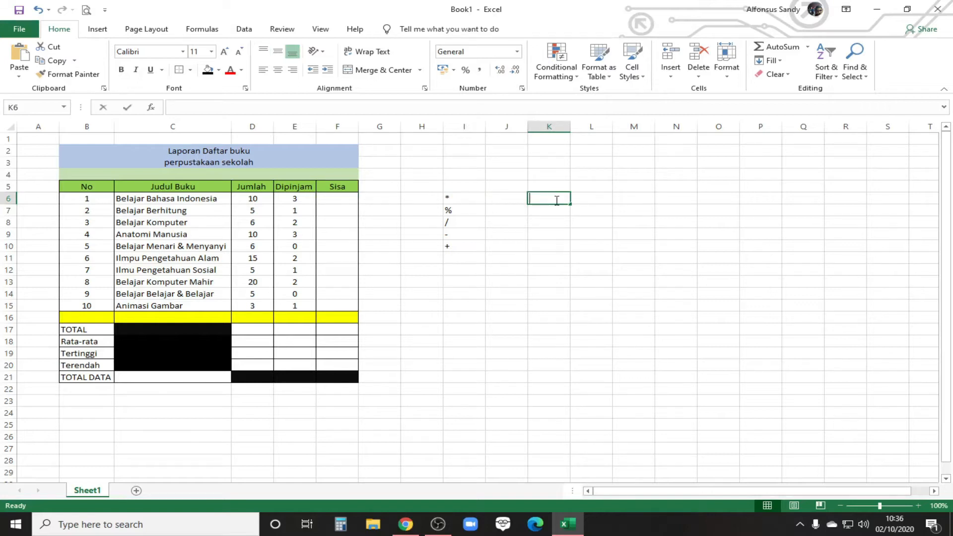
pyautogui.write('=10-3')
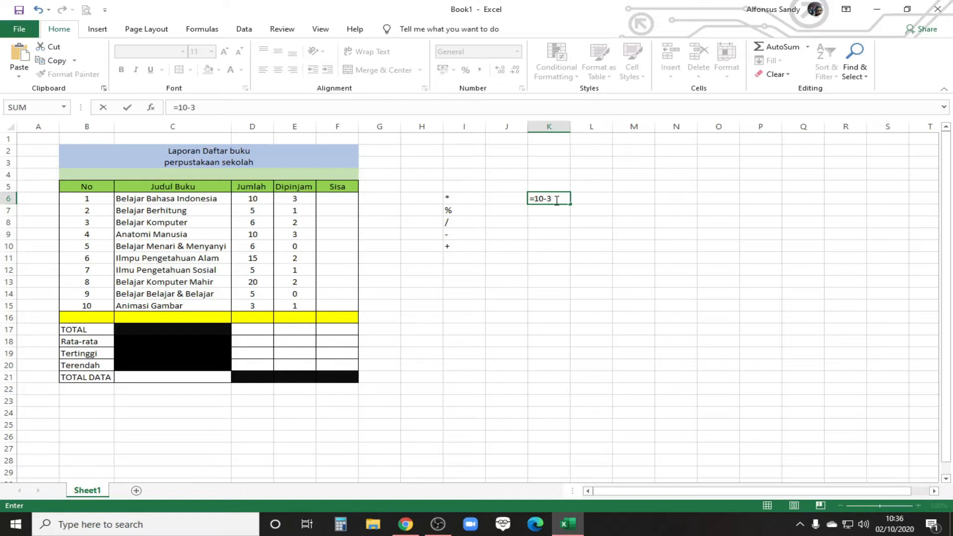
pyautogui.press('Return')
pyautogui.click(555, 200)
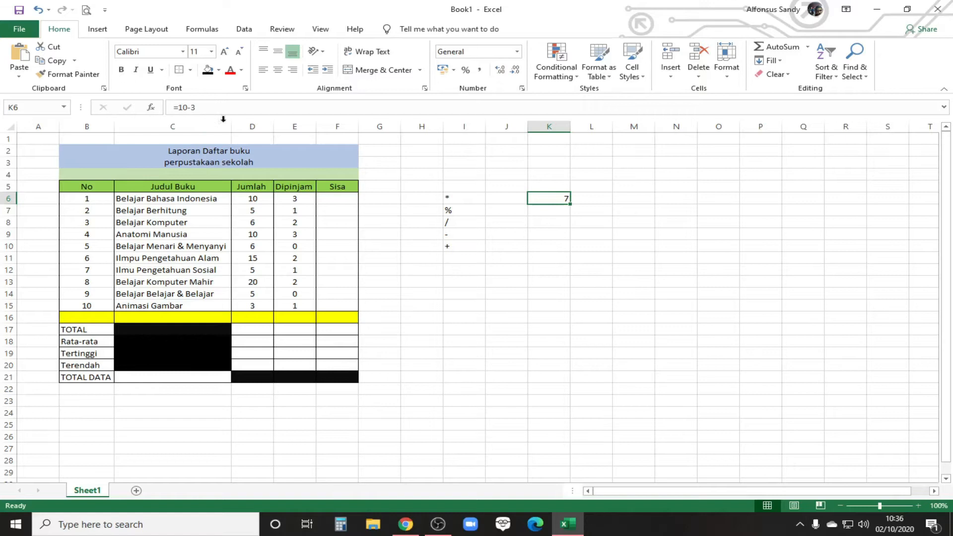
# Step: Calculate the first book's remaining stock in cell L6 with the cell-reference formula =D6-E6
pyautogui.click(256, 199)
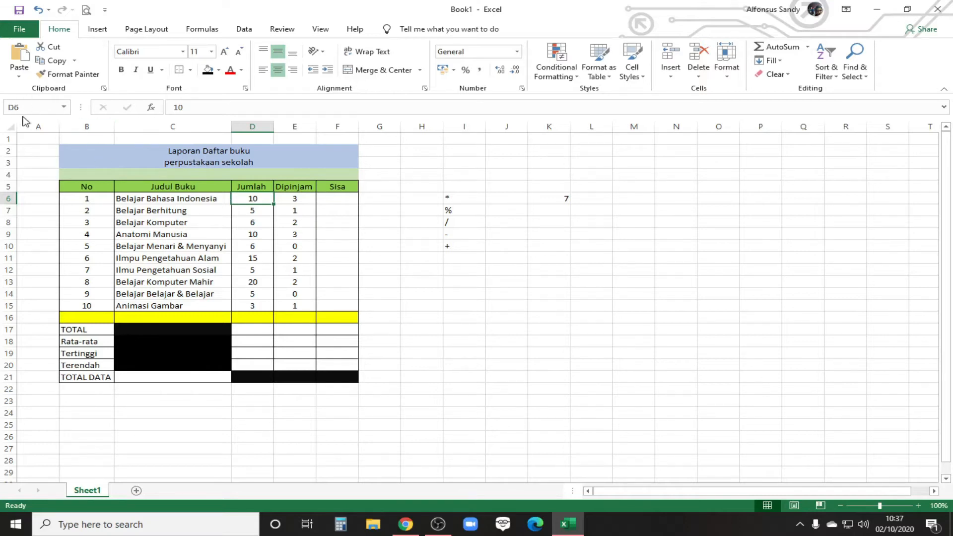
pyautogui.click(581, 198)
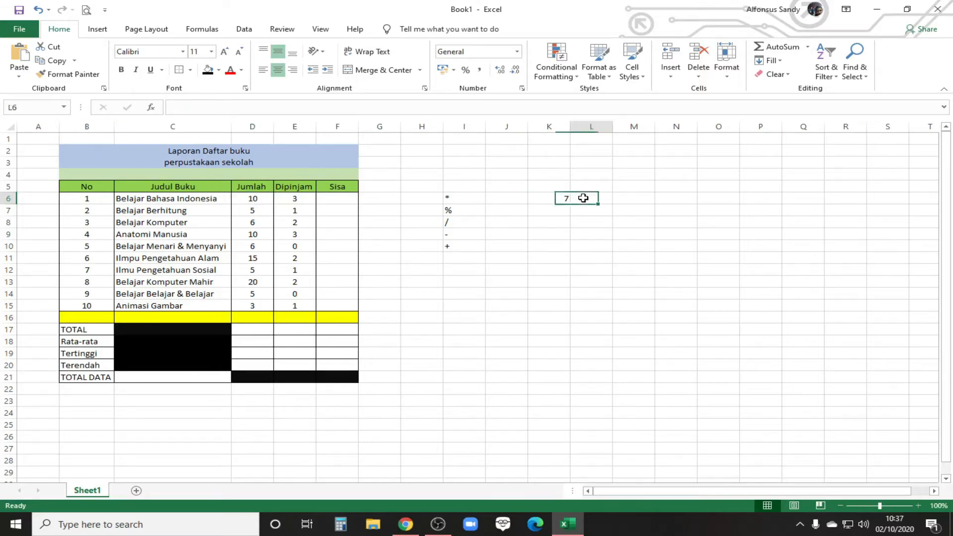
pyautogui.write('=')
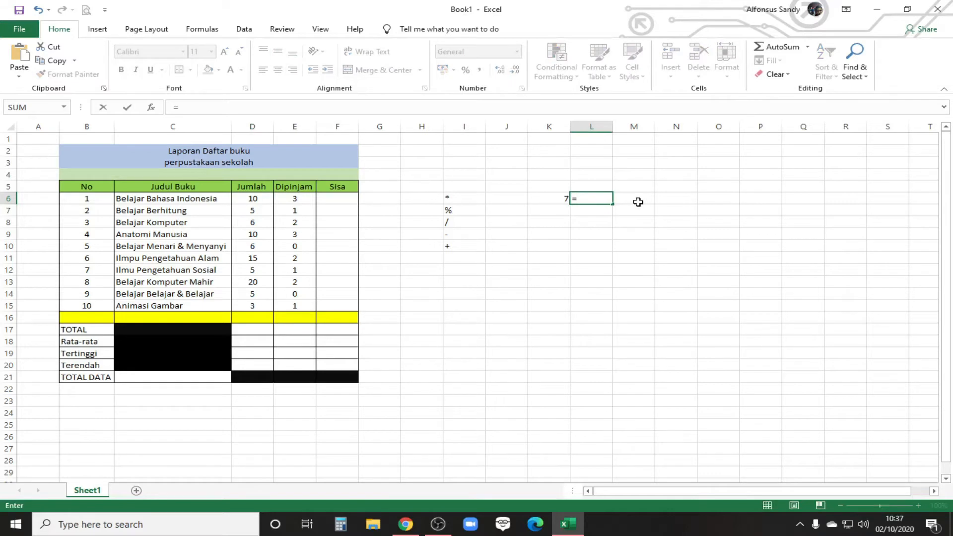
pyautogui.write('D6')
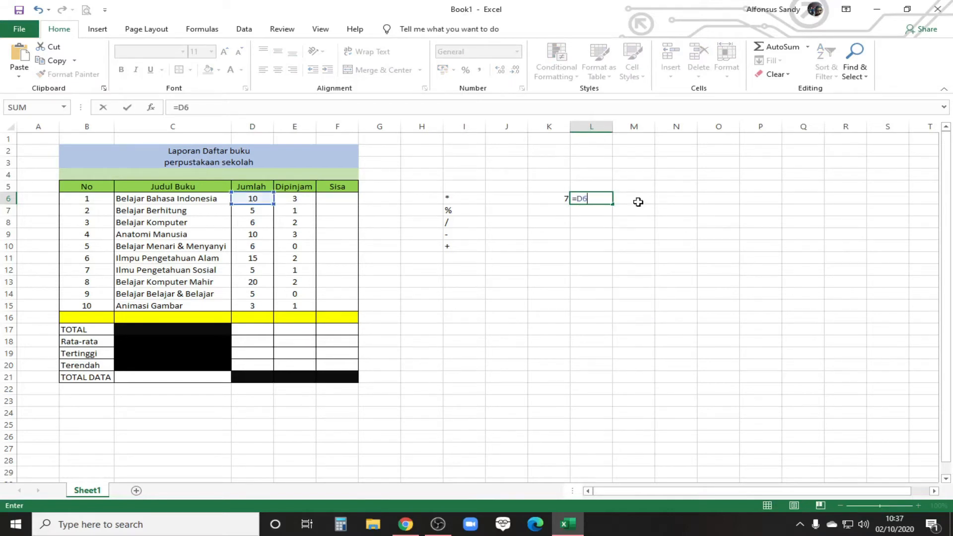
pyautogui.press('BackSpace')
pyautogui.press('BackSpace')
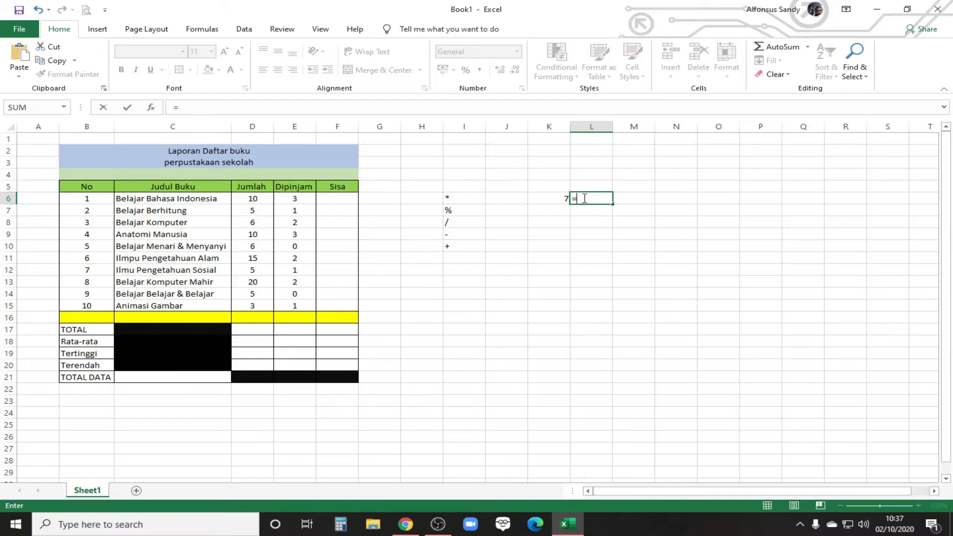
pyautogui.click(243, 200)
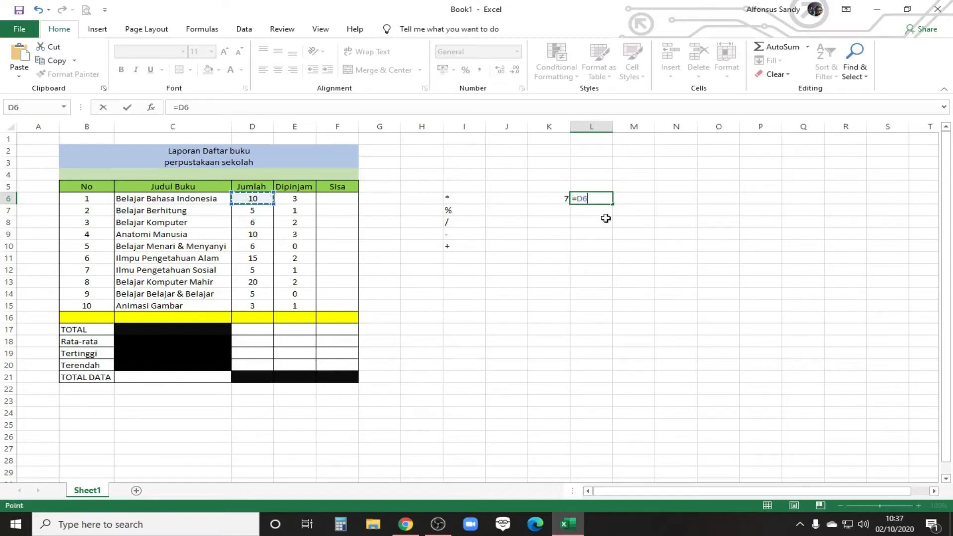
pyautogui.write('-')
pyautogui.click(304, 199)
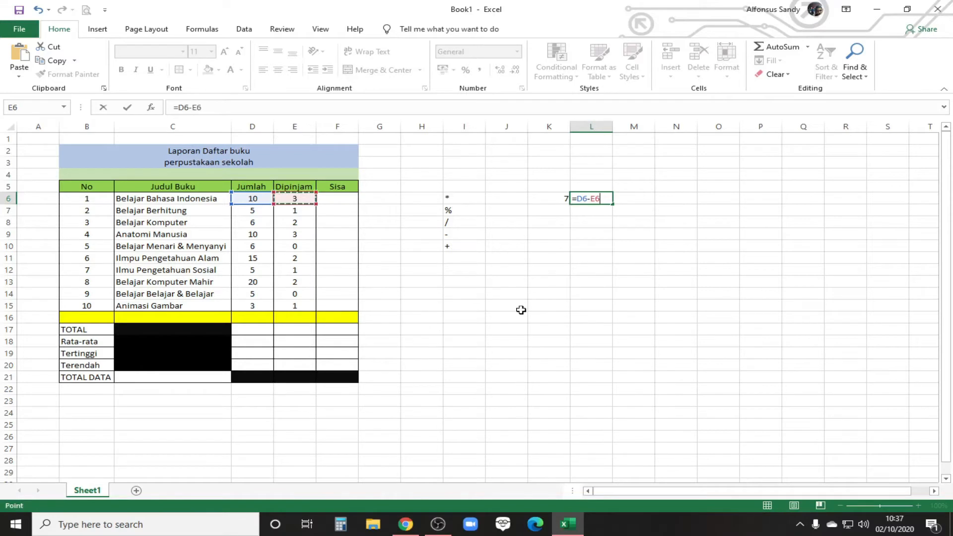
pyautogui.press('Return')
pyautogui.click(600, 198)
pyautogui.click(550, 199)
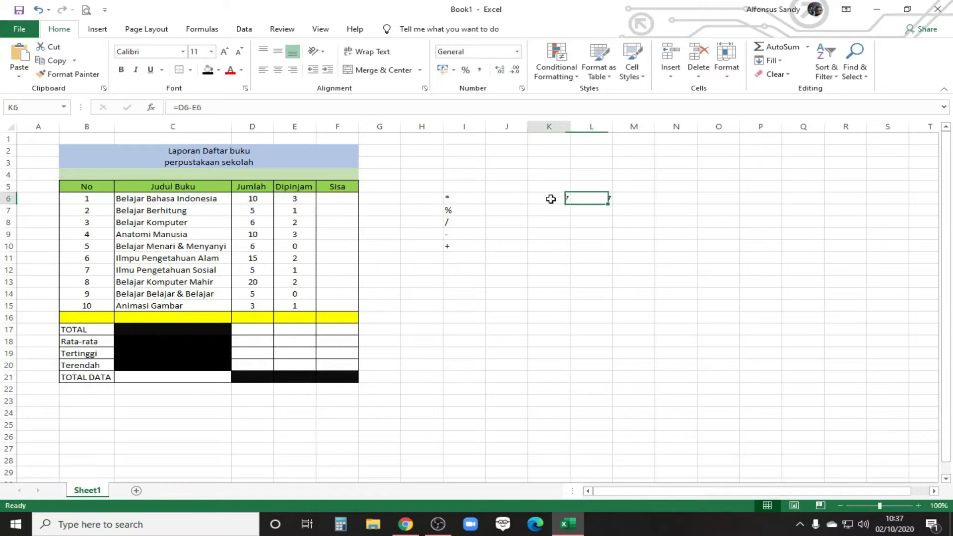
pyautogui.click(599, 196)
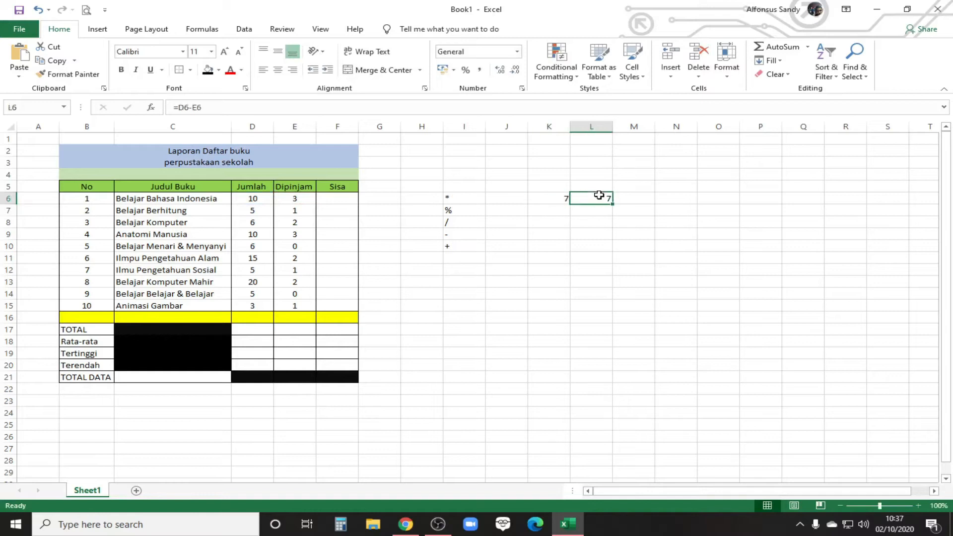
# Step: Fill the formula in K6 down through K15
pyautogui.click(551, 198)
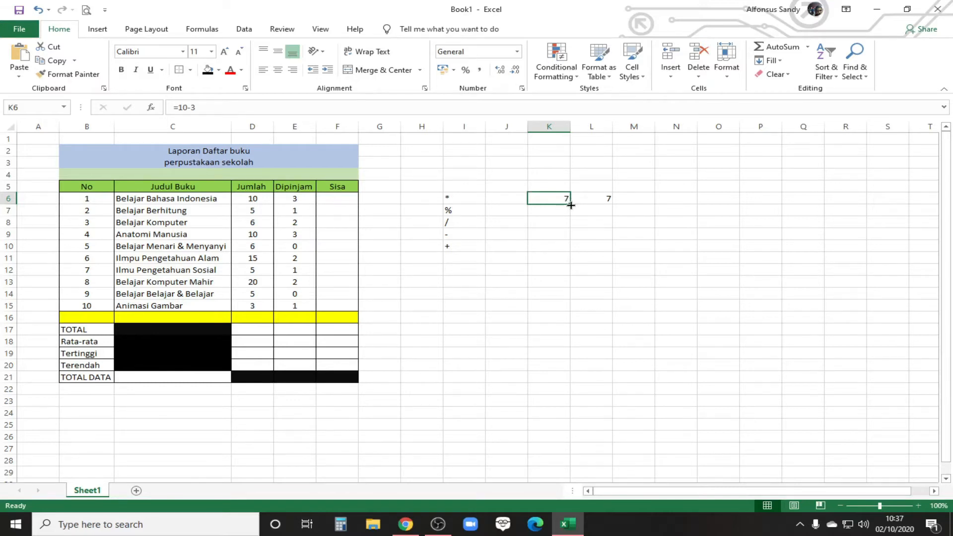
pyautogui.moveTo(571, 205); pyautogui.dragTo(560, 313)
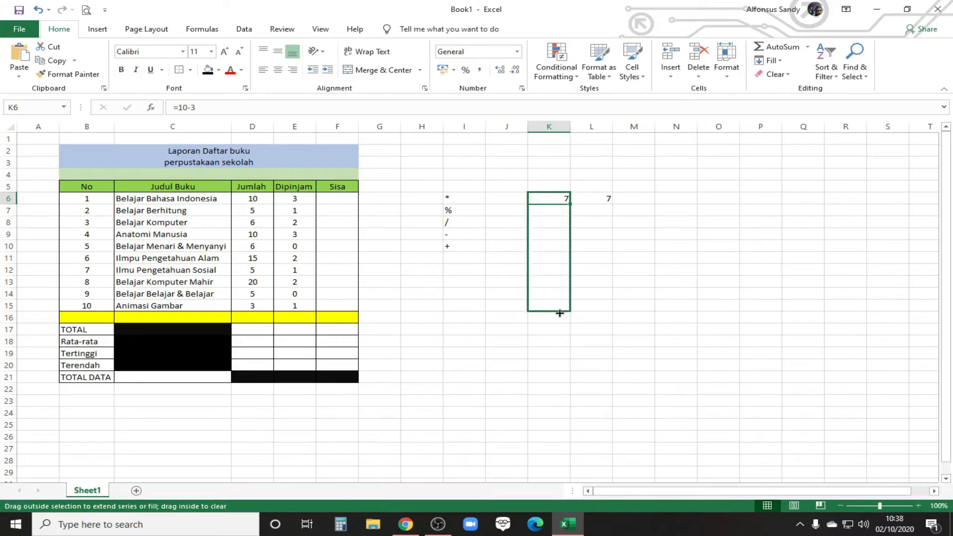
pyautogui.moveTo(560, 313); pyautogui.dragTo(558, 314)
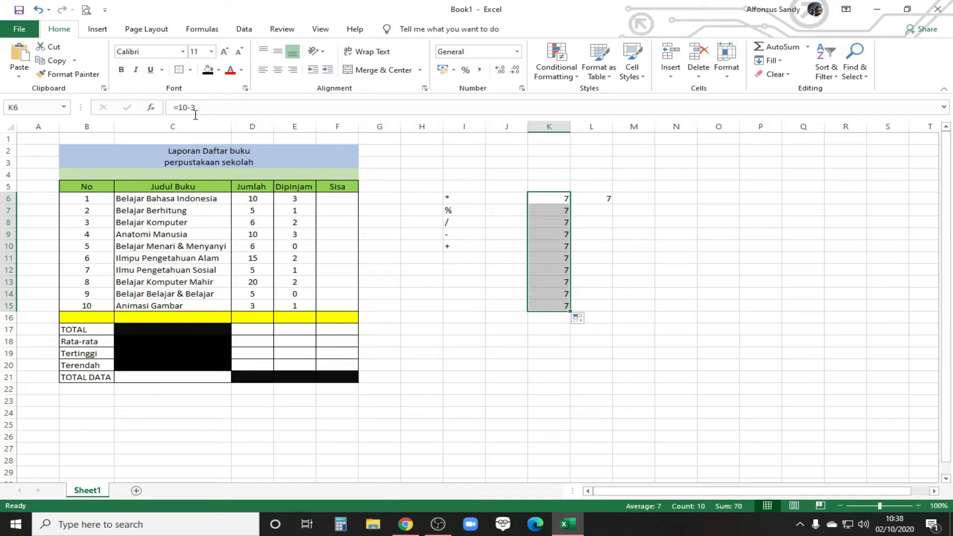
# Step: Fill the formula in L6 down through L15 and compare the source formulas in K6 and L6
pyautogui.click(600, 198)
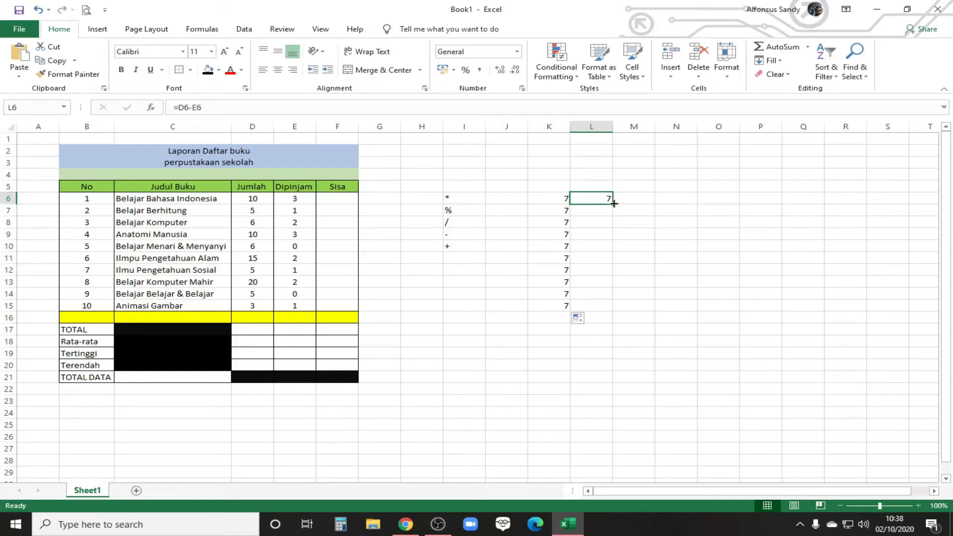
pyautogui.moveTo(612, 204); pyautogui.dragTo(612, 310)
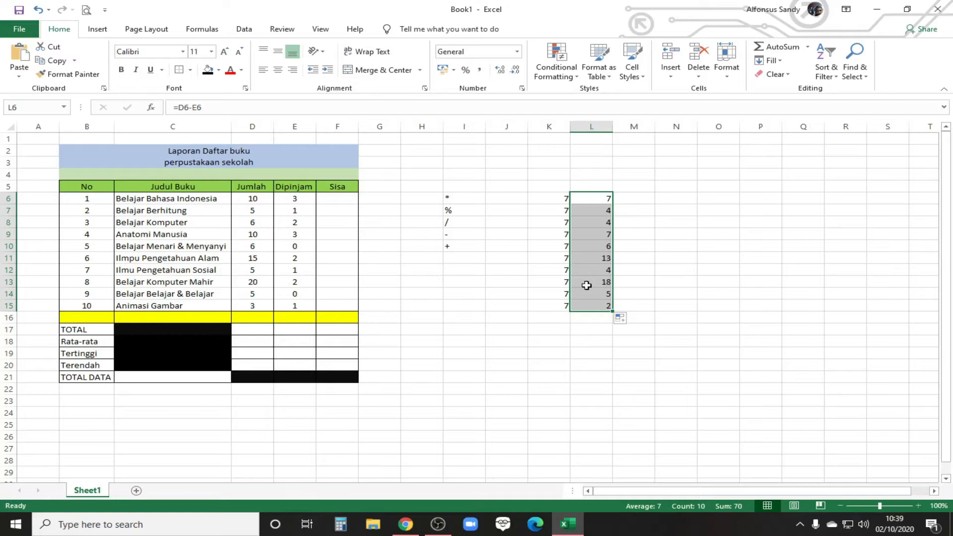
pyautogui.click(662, 296)
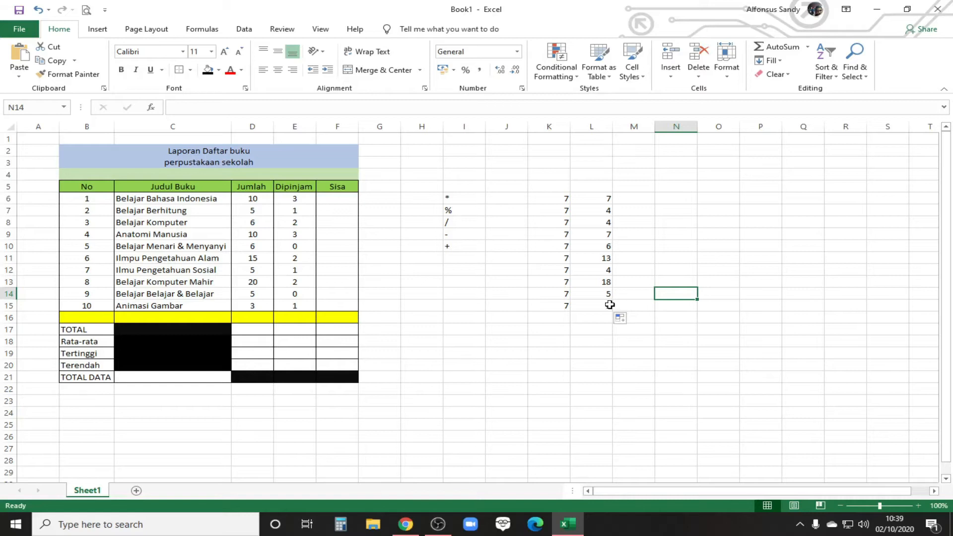
pyautogui.click(564, 197)
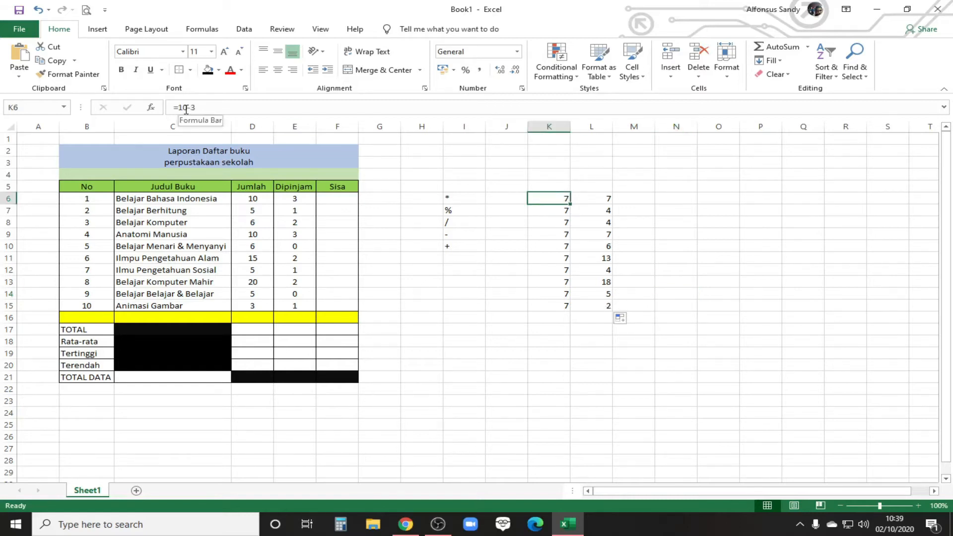
pyautogui.click(602, 198)
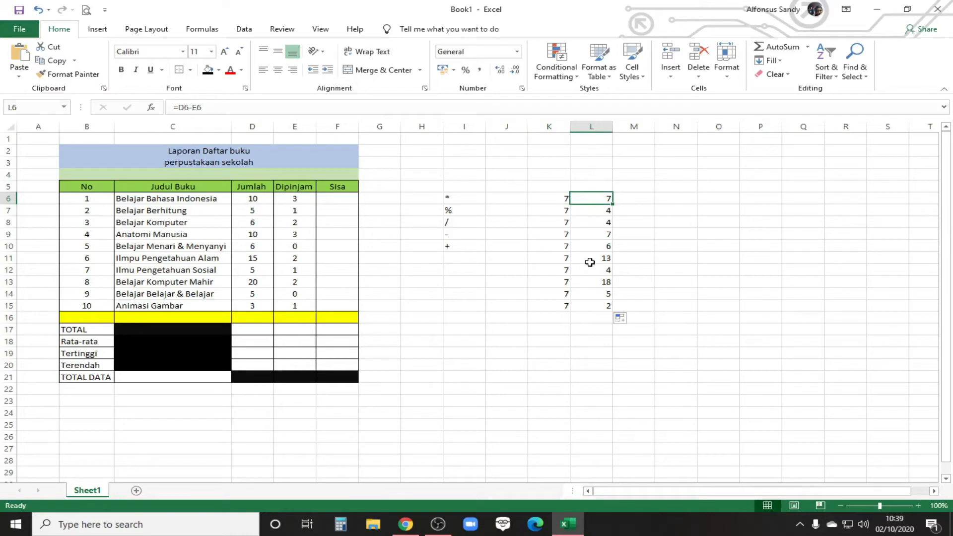
pyautogui.click(555, 198)
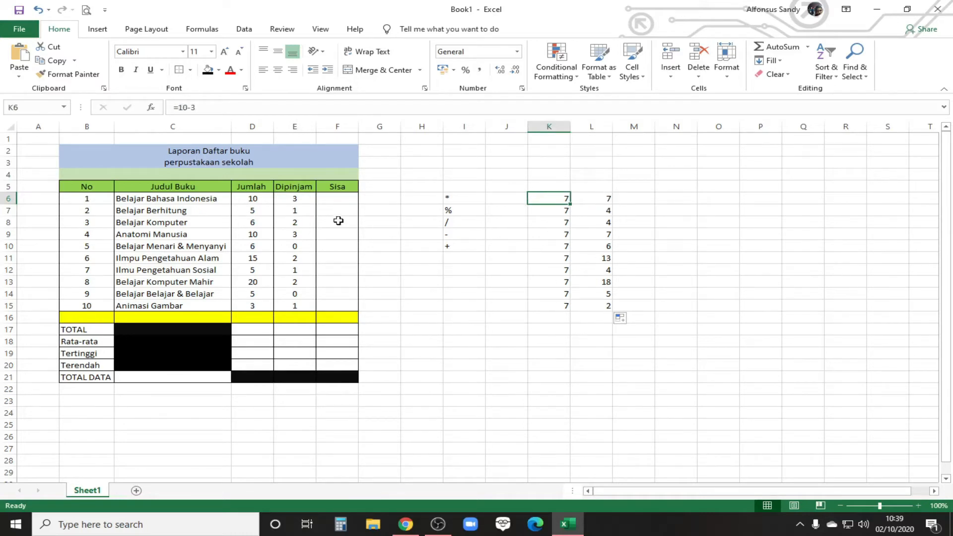
# Step: Replace the formulas in K7 and K8 with typed-number subtractions: =5-1 for book 2 and =6-2 for book 3
pyautogui.click(562, 211)
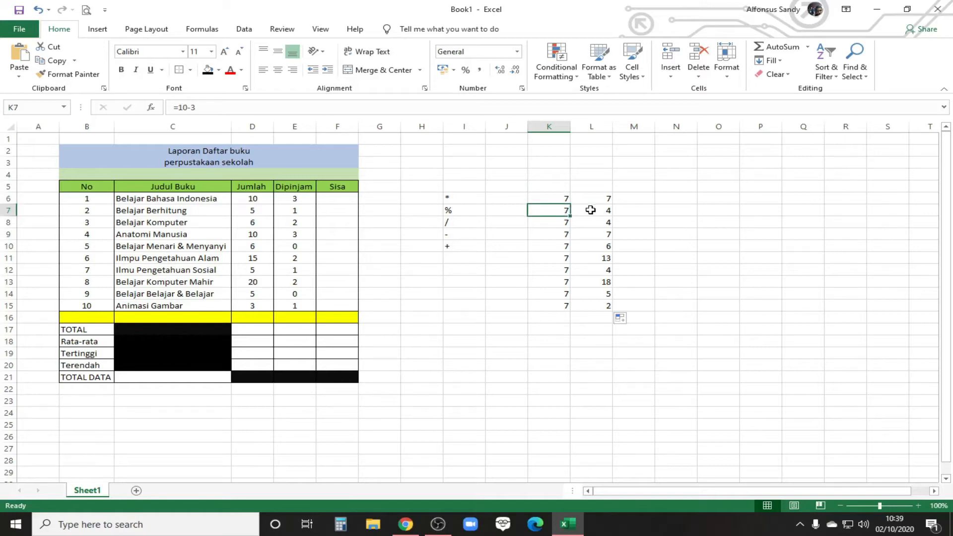
pyautogui.write('=5-')
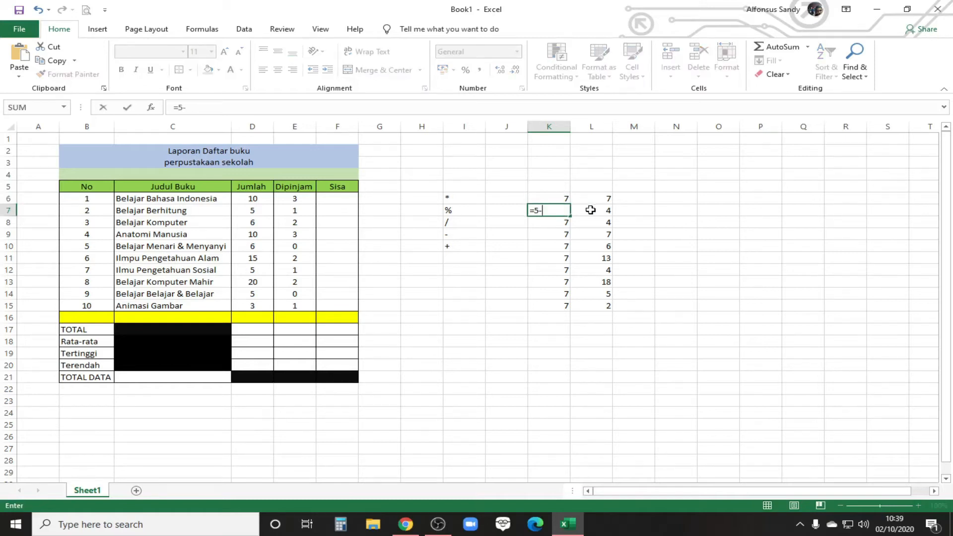
pyautogui.press('Return')
pyautogui.press('F2')
pyautogui.press('BackSpace')
pyautogui.press('BackSpace')
pyautogui.press('BackSpace')
pyautogui.press('BackSpace')
pyautogui.write('6-2')
pyautogui.press('Return')
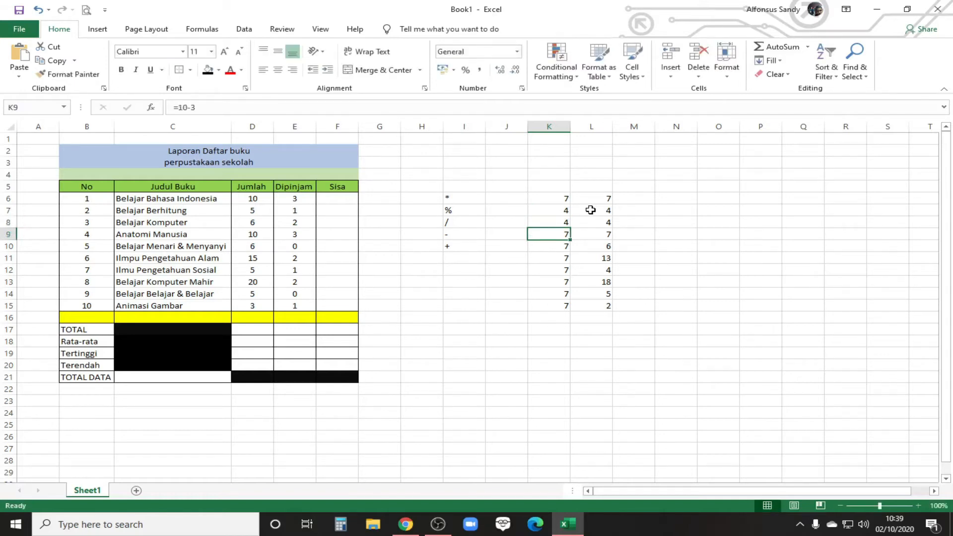
# Step: Enter the typed-number formula =10-3 in K9 for the fourth book, Anatomi Manusia
pyautogui.write('=10')
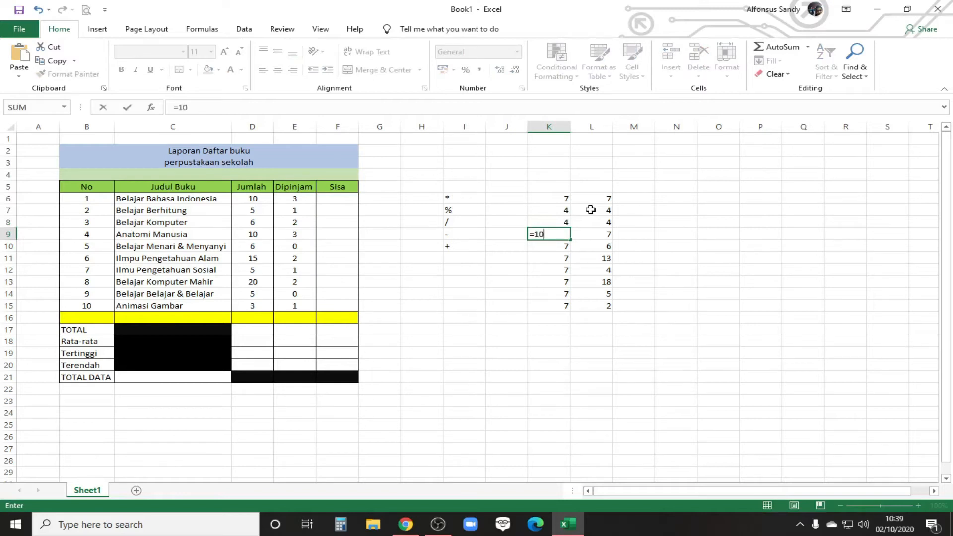
pyautogui.press('Return')
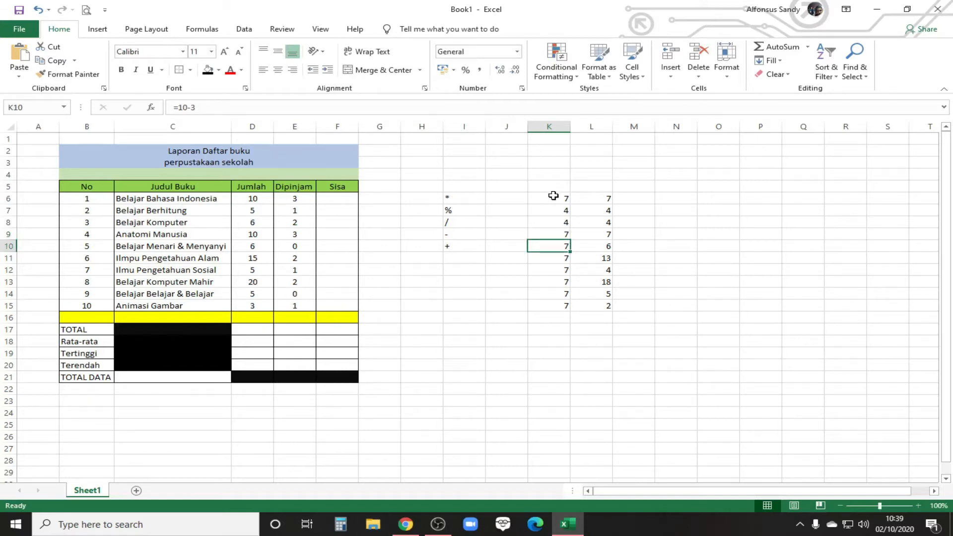
# Step: Compare the typed-number formula in K6 with the cell-reference formula in L6, and refill L6 down through L15
pyautogui.press('Up')
pyautogui.press('Up')
pyautogui.press('Up')
pyautogui.press('Up')
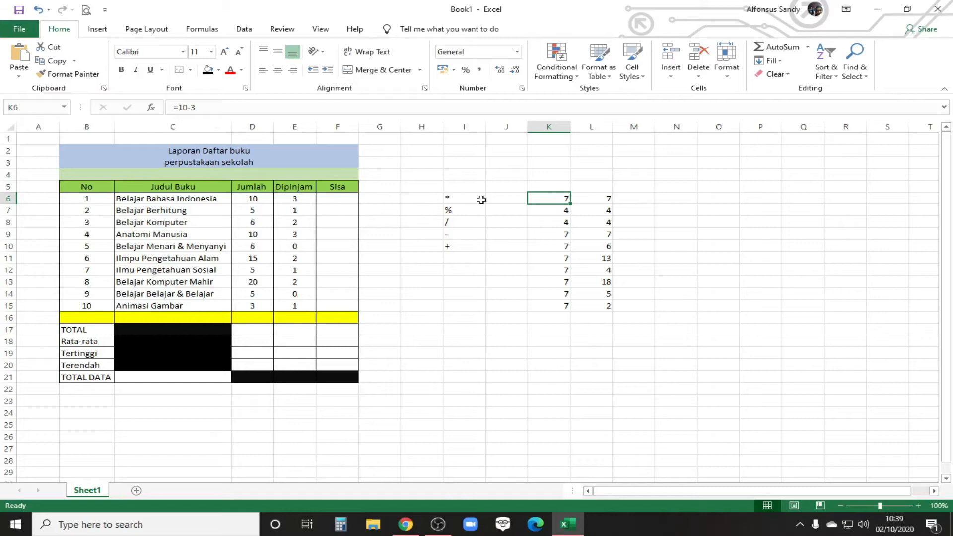
pyautogui.click(603, 198)
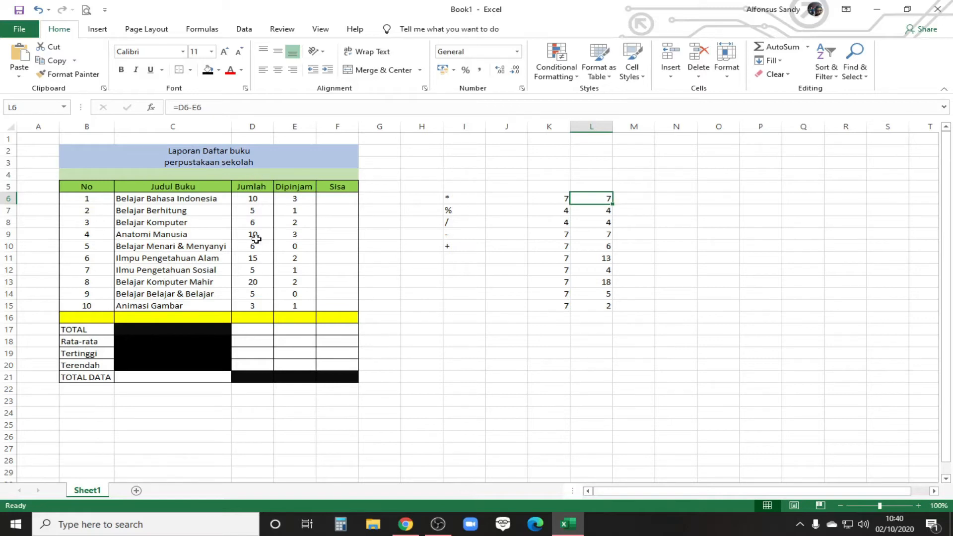
pyautogui.moveTo(612, 204); pyautogui.dragTo(624, 301)
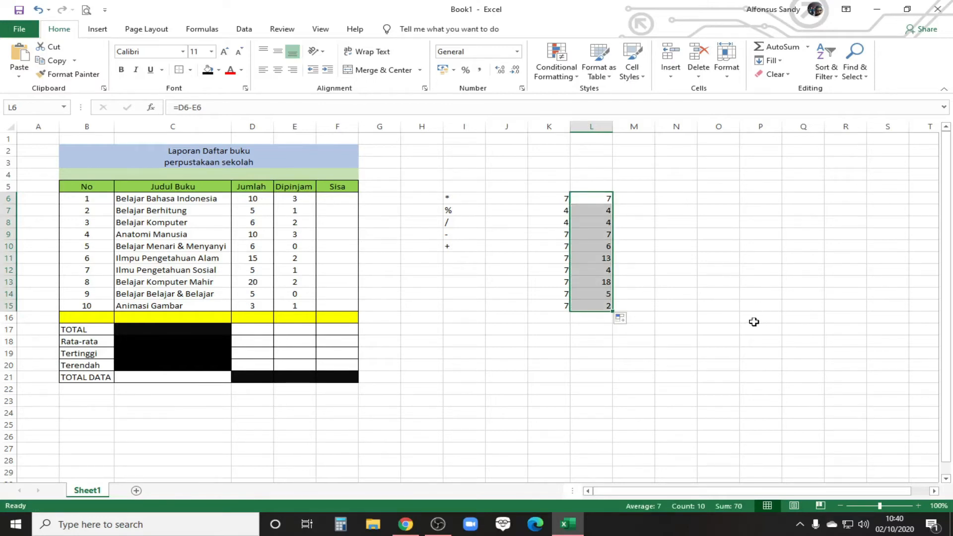
pyautogui.moveTo(559, 198); pyautogui.dragTo(598, 314)
pyautogui.hotkey('ctrl', 'c')
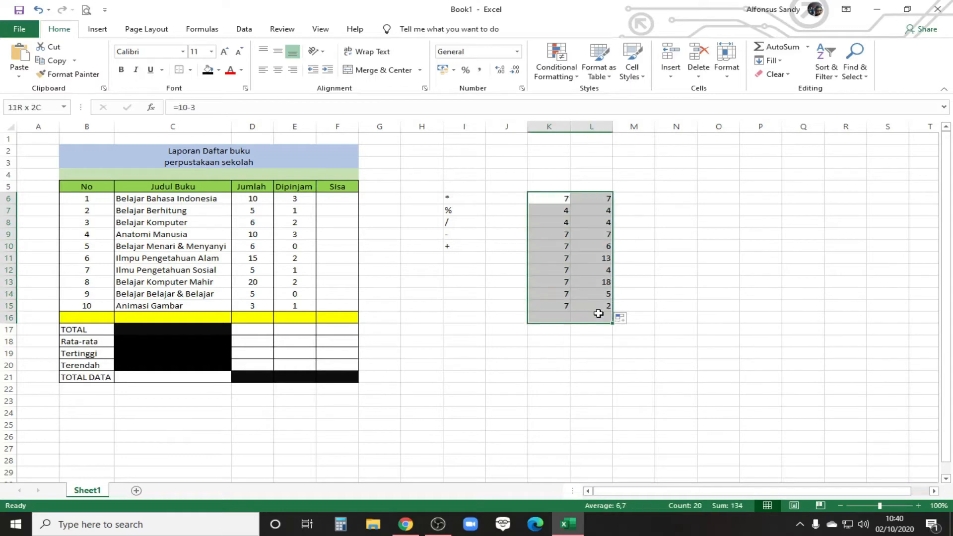
pyautogui.press('Delete')
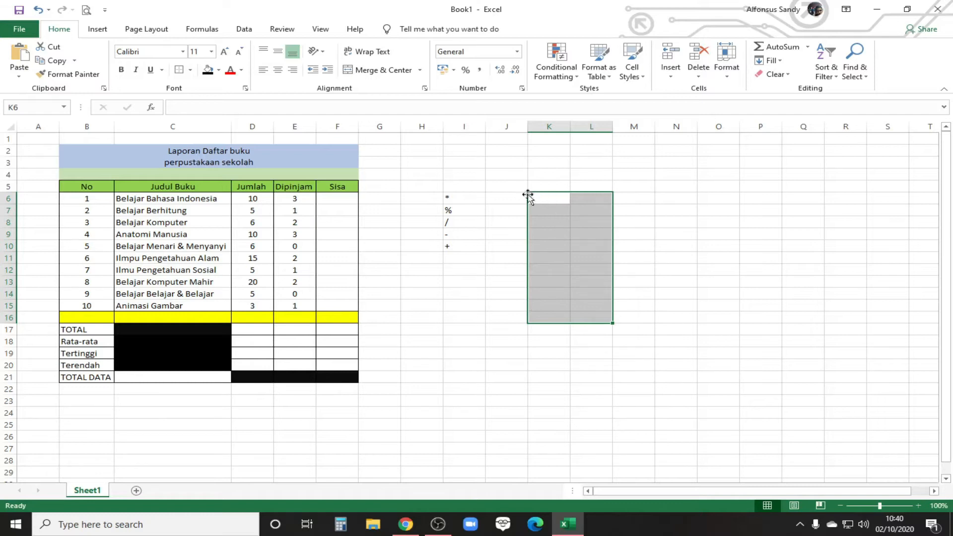
pyautogui.hotkey('ctrl', 'v')
pyautogui.click(718, 222)
# Step: Review the cell-reference formula in L6 against the Sisa cell F6 and the Jumlah column's TOTAL cell D17
pyautogui.click(610, 202)
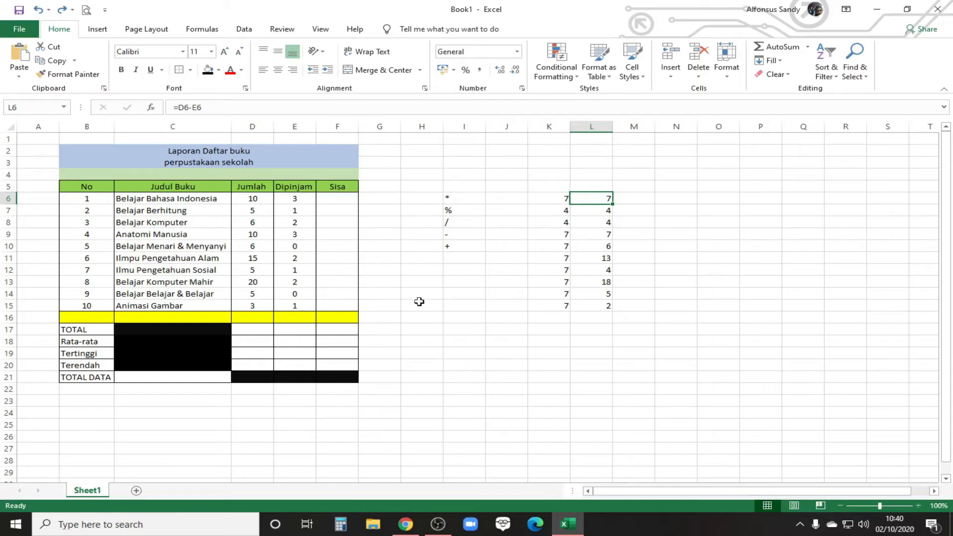
pyautogui.click(338, 200)
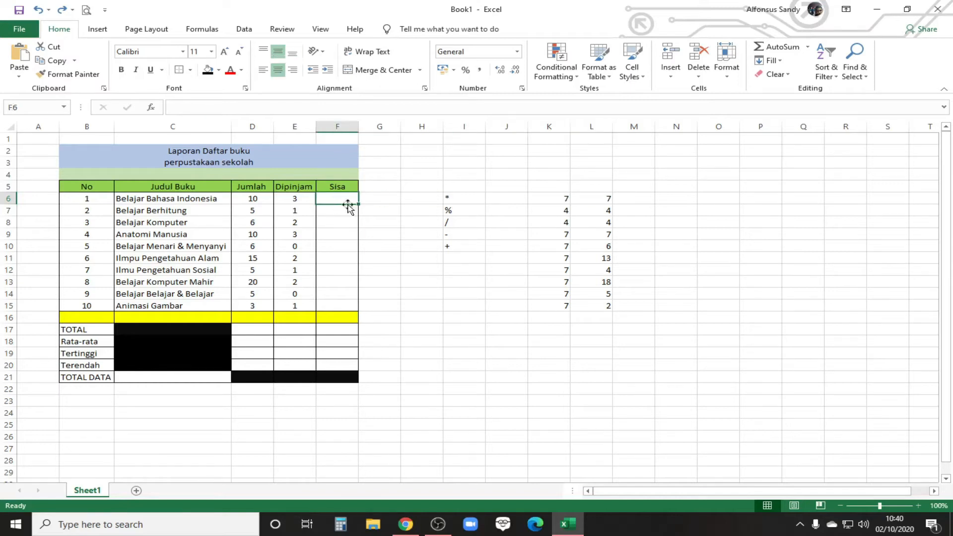
pyautogui.click(604, 196)
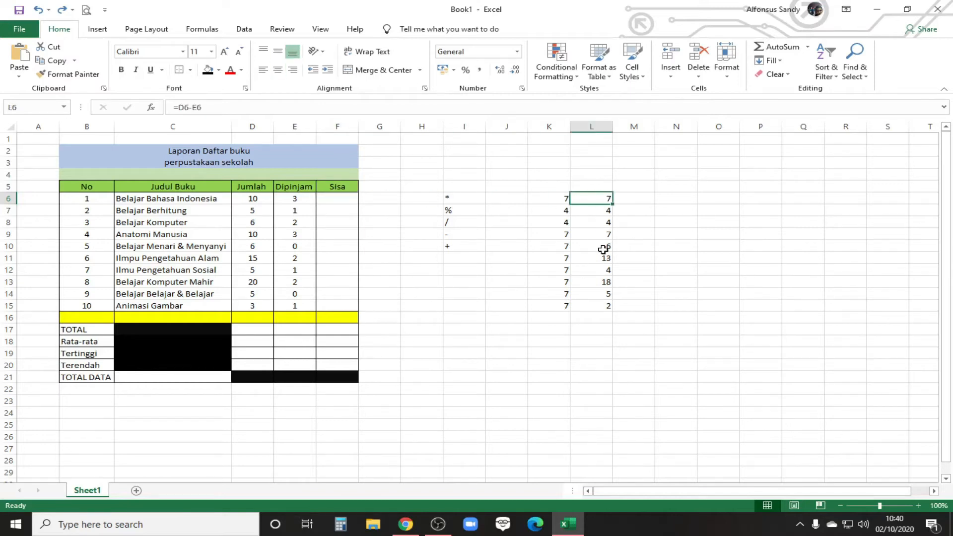
pyautogui.click(260, 329)
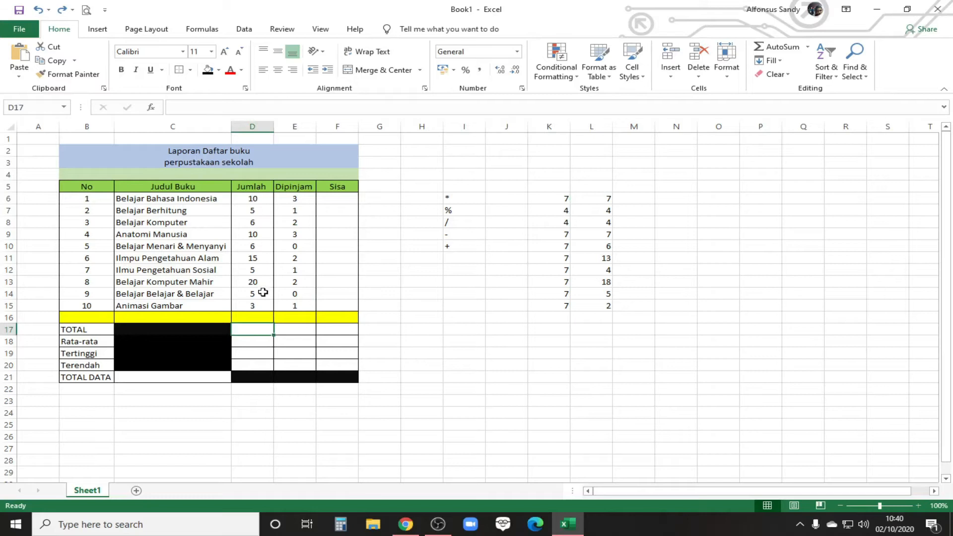
pyautogui.click(601, 199)
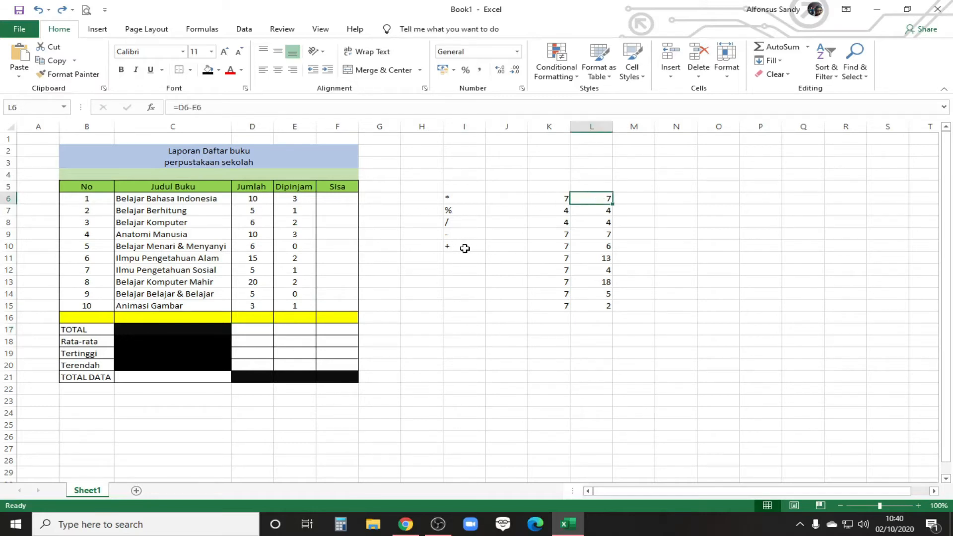
# Step: Fill the Jumlah column's TOTAL cell D17 with the standard red color
pyautogui.click(246, 330)
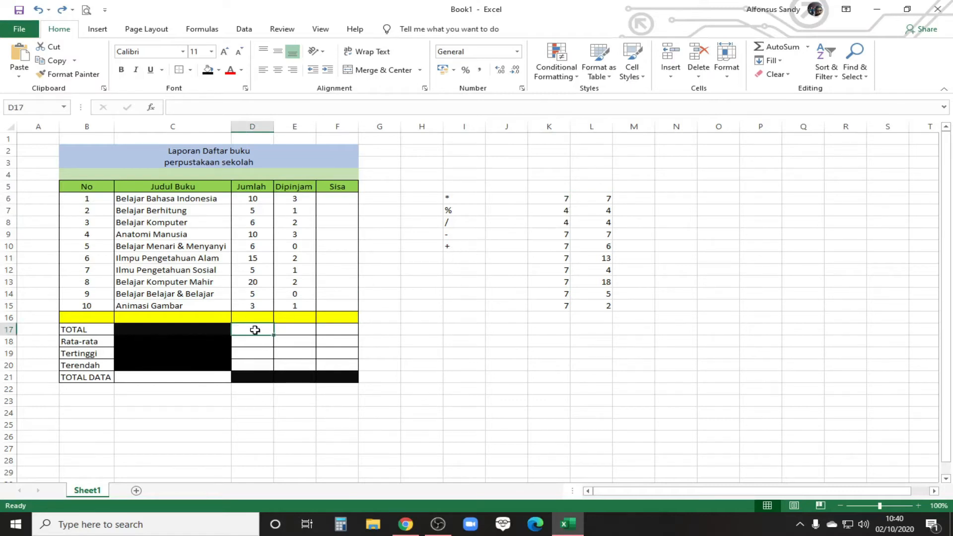
pyautogui.click(218, 70)
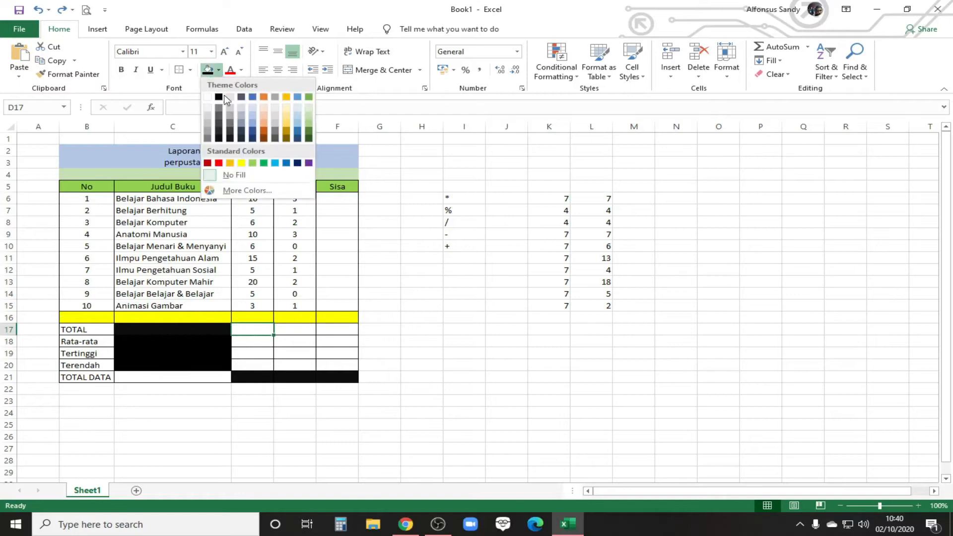
pyautogui.click(218, 162)
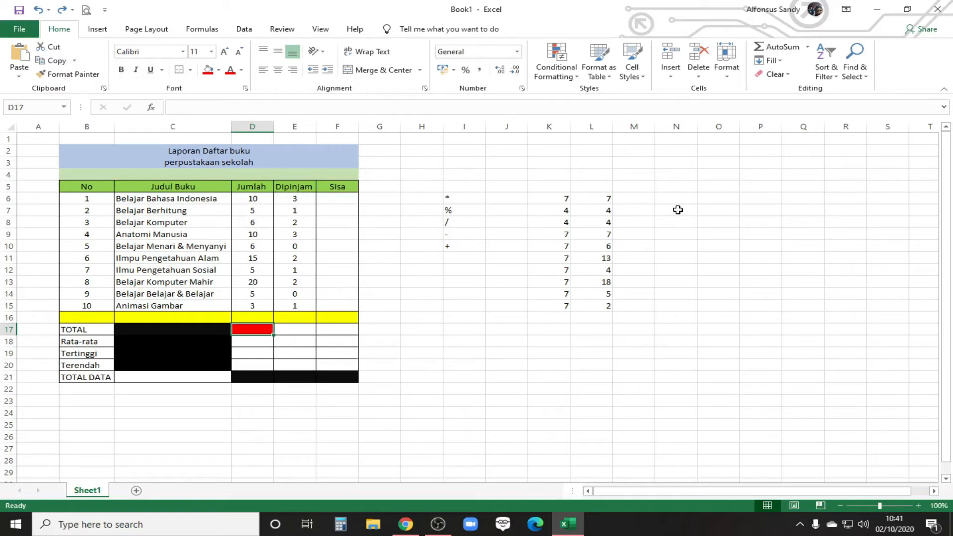
# Step: Start a list of function names with SUM in O7, MAX in O8 and MIN in O9
pyautogui.click(713, 210)
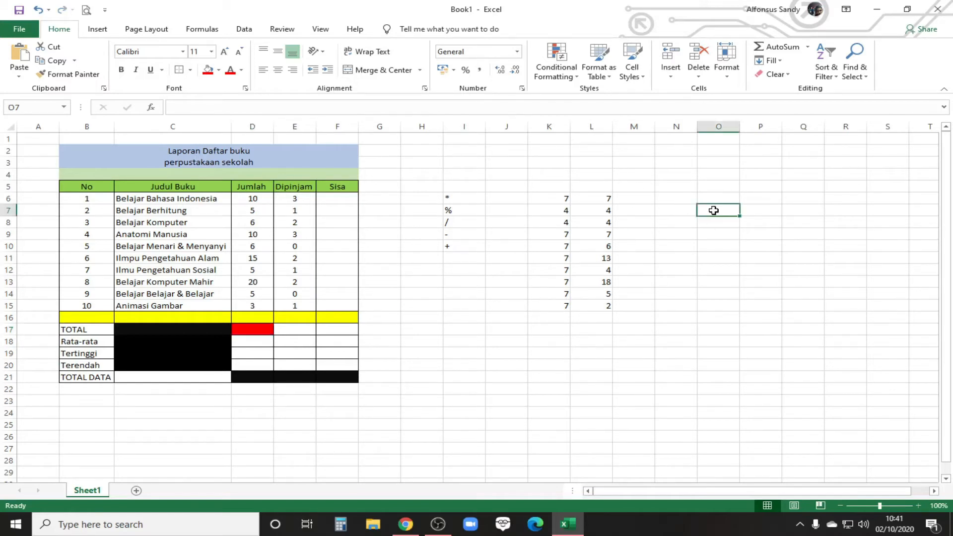
pyautogui.write('SUM')
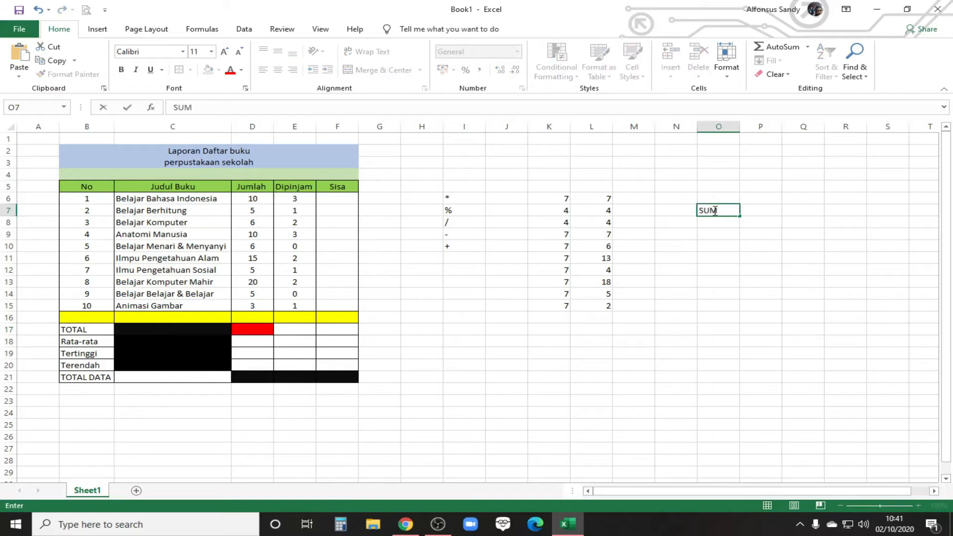
pyautogui.press('Return')
pyautogui.write('MAX')
pyautogui.press('Return')
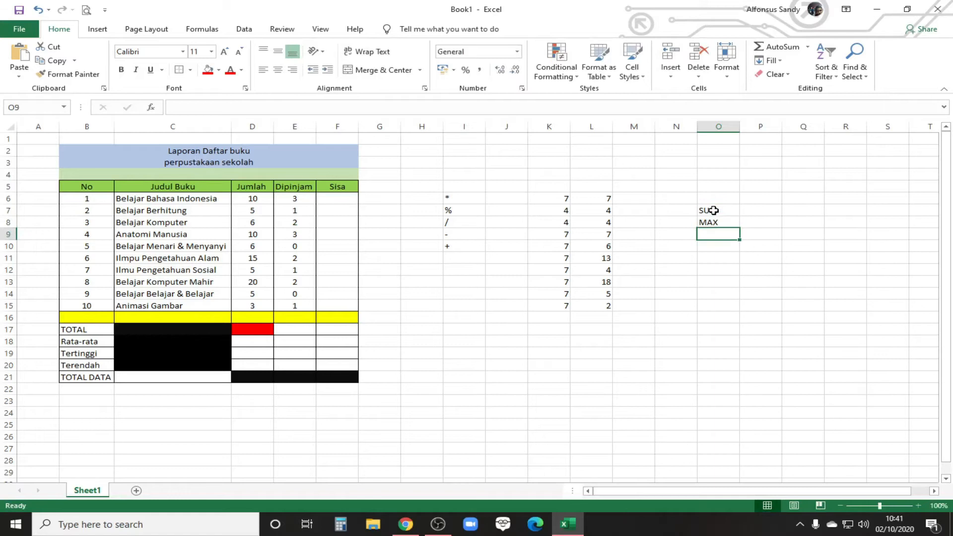
pyautogui.write('MIN')
pyautogui.press('Return')
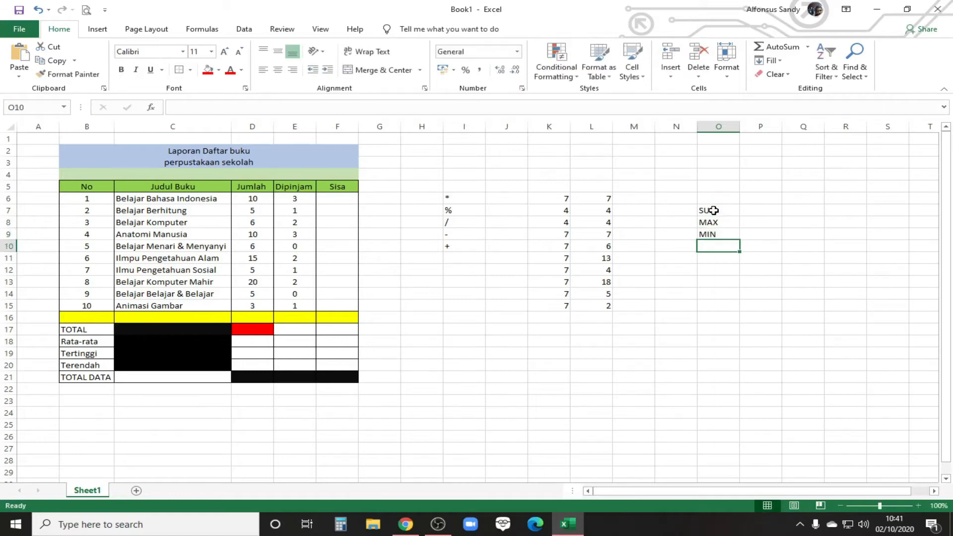
# Step: Add COUNT in O10 and AVERAGE in O11 to the list of function names
pyautogui.write('COUN')
pyautogui.press('Return')
pyautogui.write('Av')
pyautogui.press('BackSpace')
pyautogui.press('BackSpace')
pyautogui.press('BackSpace')
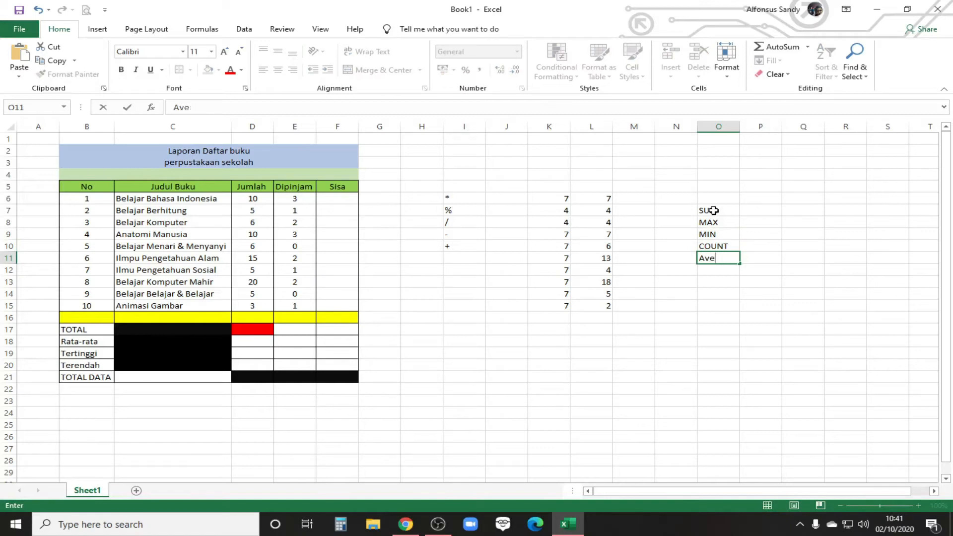
pyautogui.write('ERAGE')
# Step: Describe SUM as JUMLAH TOTAL in P7 and MAX as TERTINGGI in P8
pyautogui.click(747, 210)
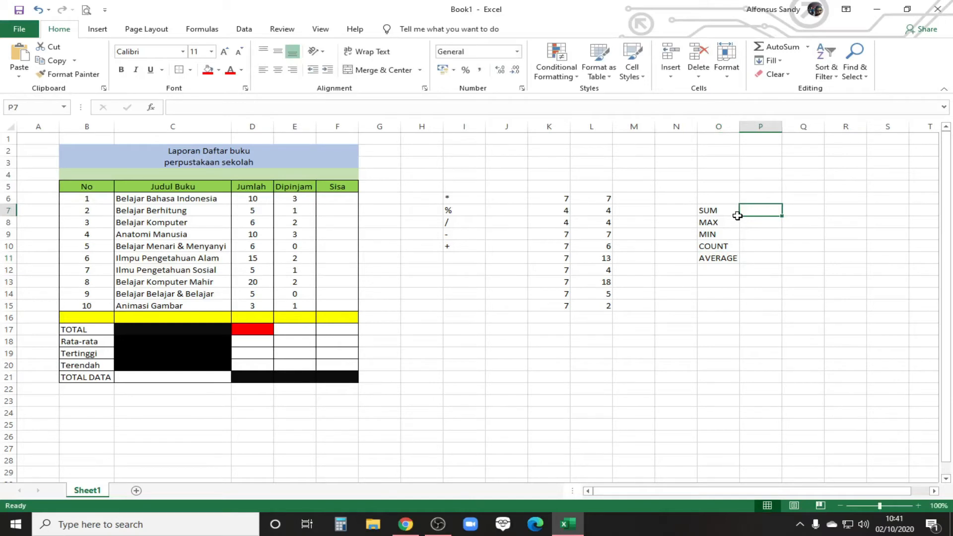
pyautogui.write('JUMLAH')
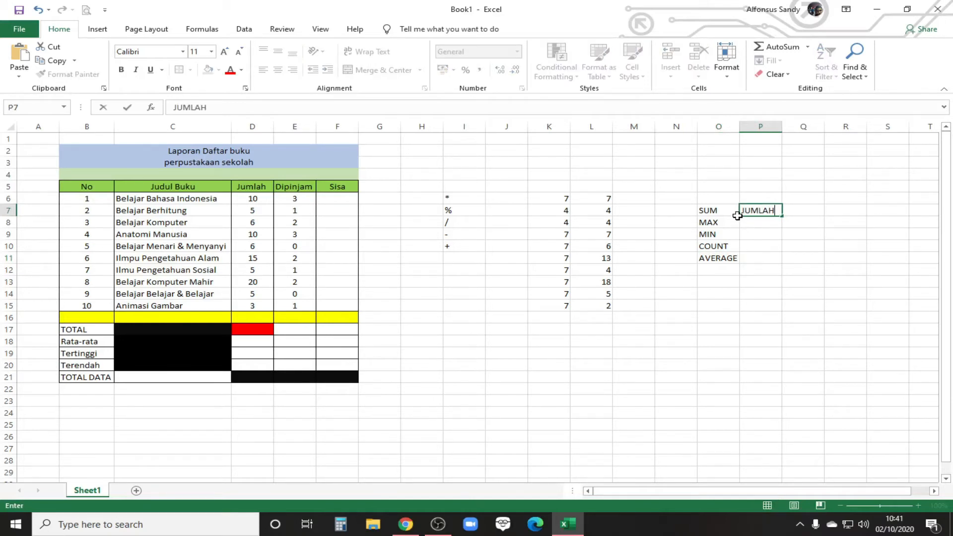
pyautogui.write(' TOTAL')
pyautogui.press('Return')
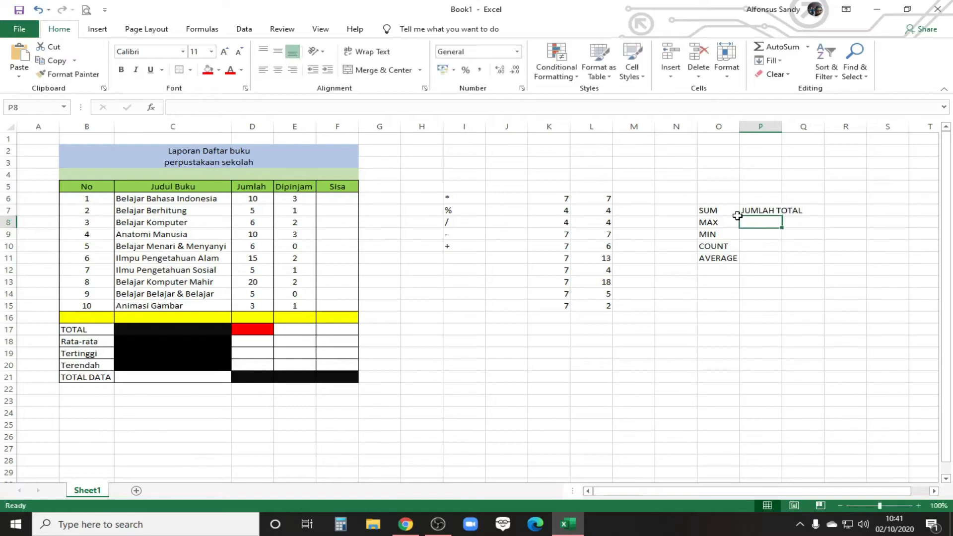
pyautogui.write('TERTINGGO')
pyautogui.press('BackSpace')
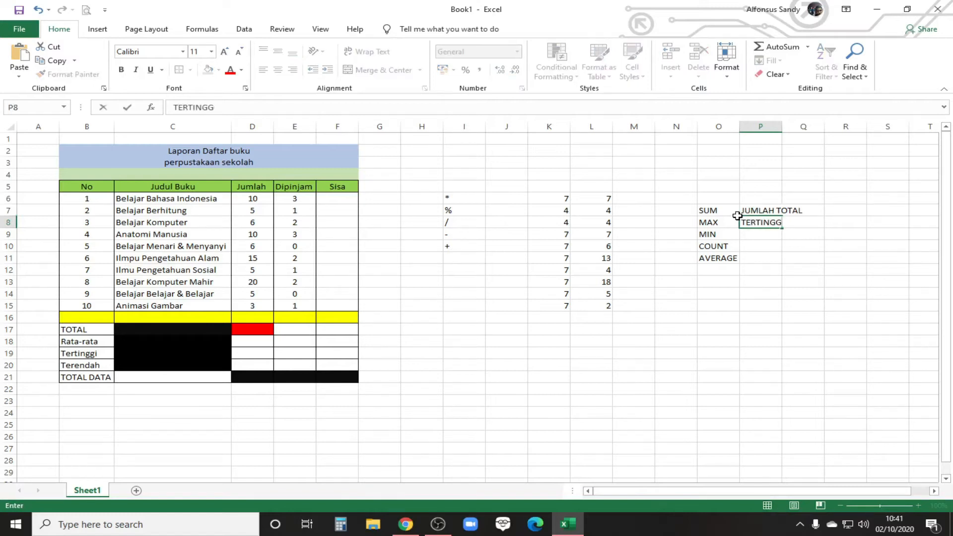
pyautogui.press('Return')
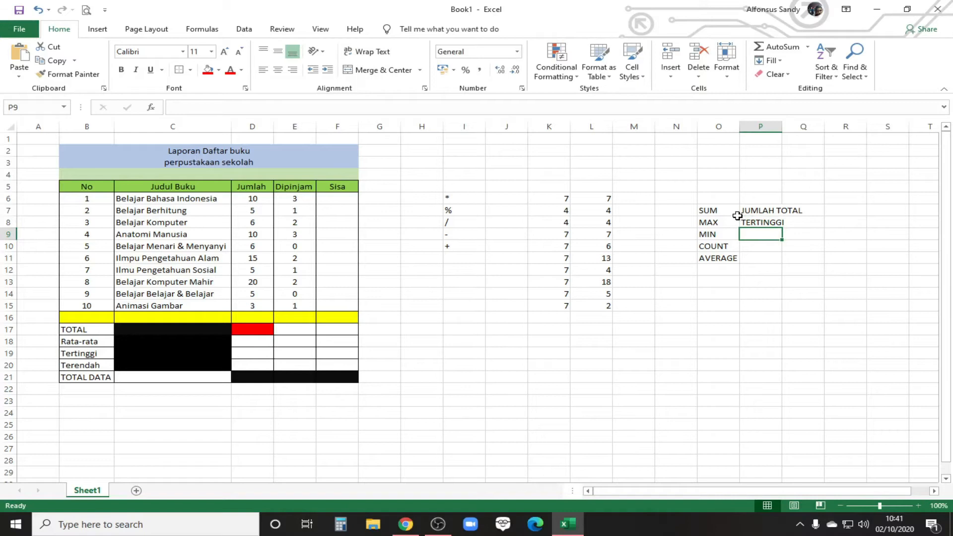
# Step: Describe MIN as TERENDAH in P9, COUNT as BANYAK DATA in P10 and AVERAGE as RATA-RATA in P11
pyautogui.write('TERENDAH')
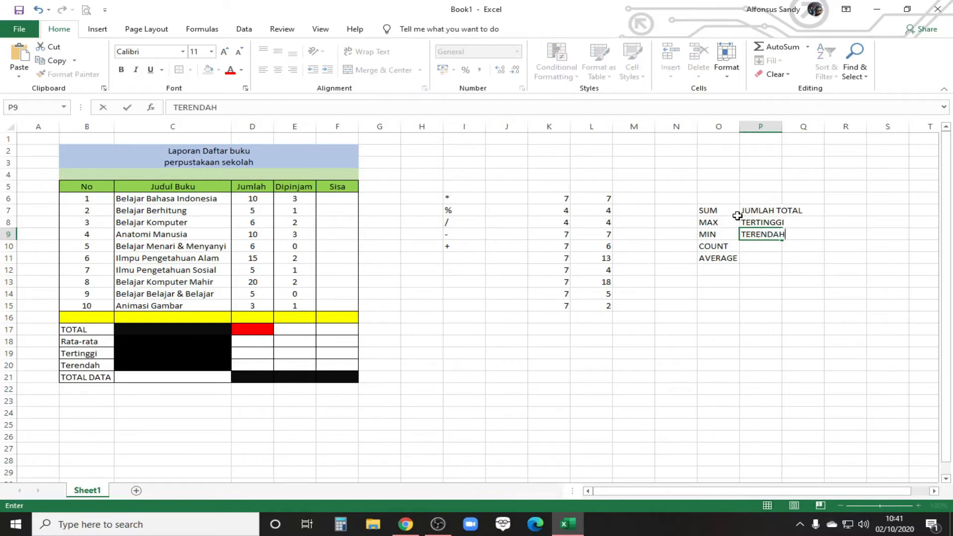
pyautogui.press('Return')
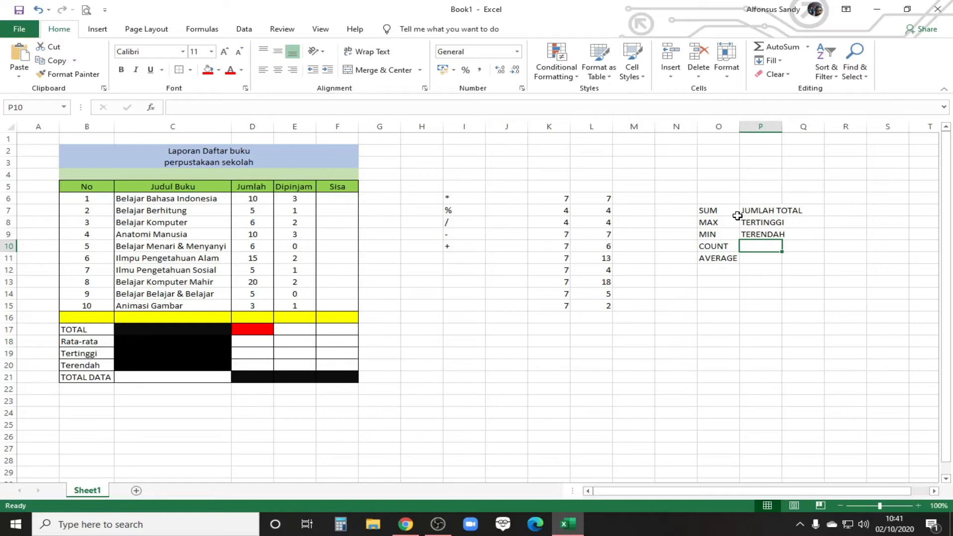
pyautogui.write('BANYA')
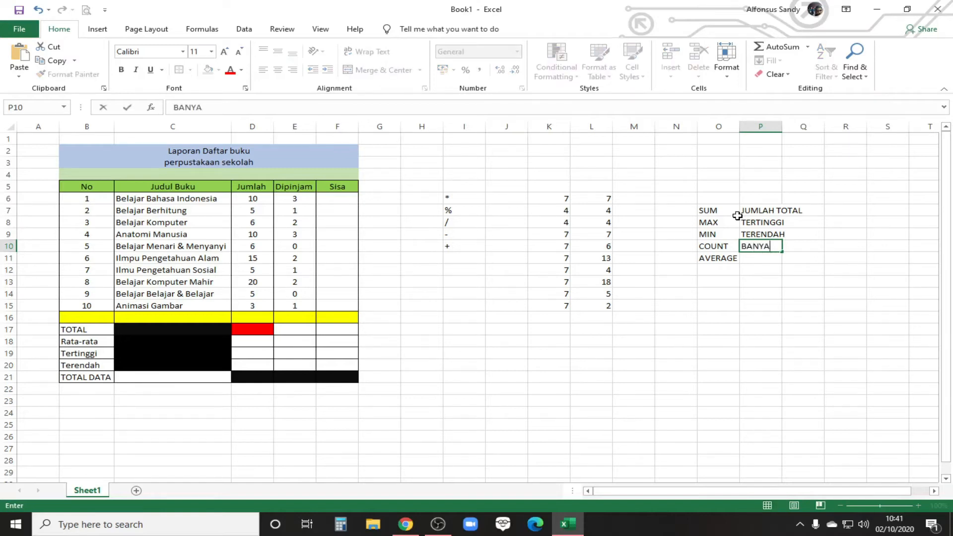
pyautogui.write('K DATA')
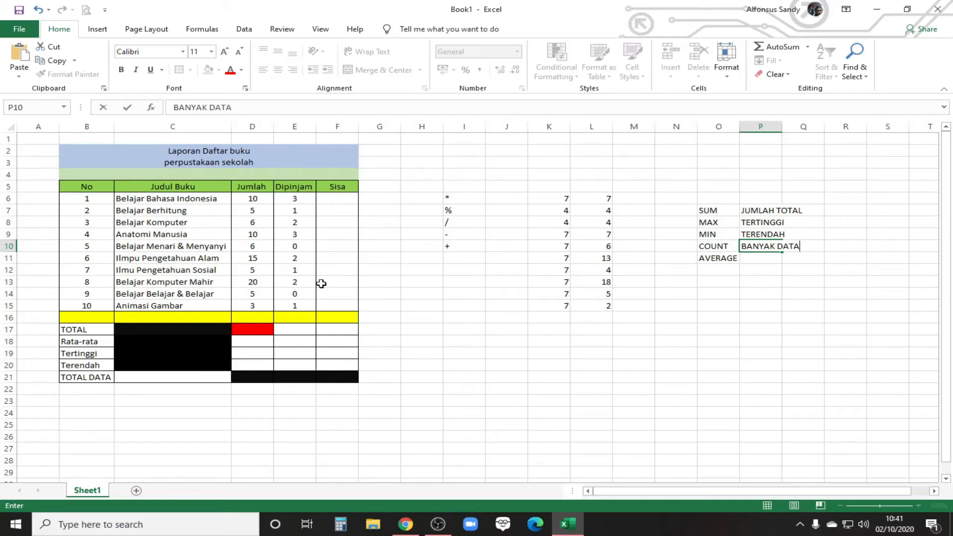
pyautogui.press('Return')
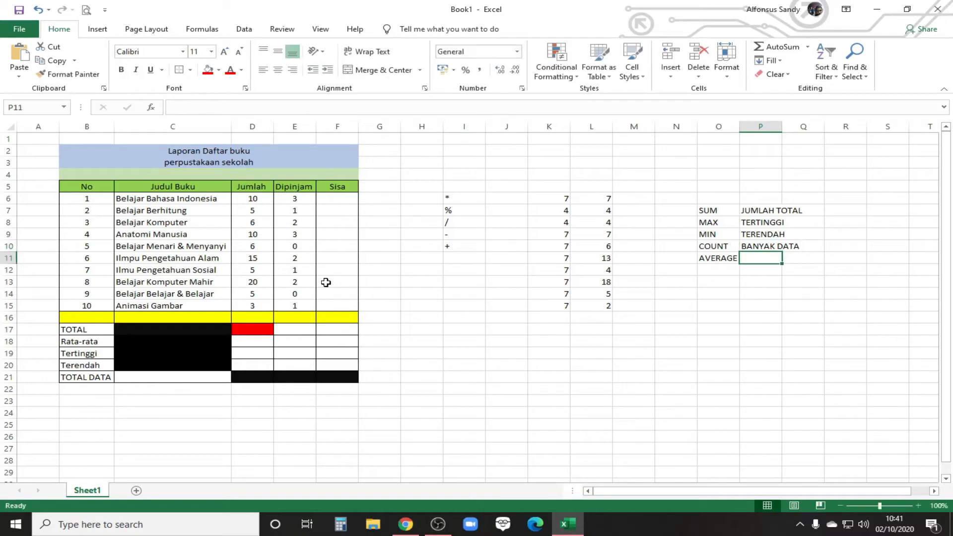
pyautogui.write('RATA-RATA')
pyautogui.press('Return')
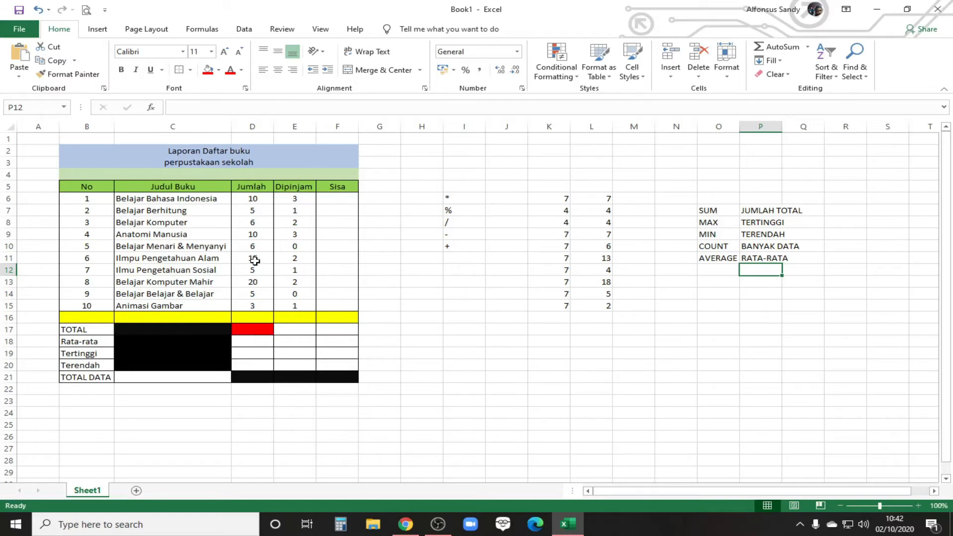
pyautogui.click(252, 330)
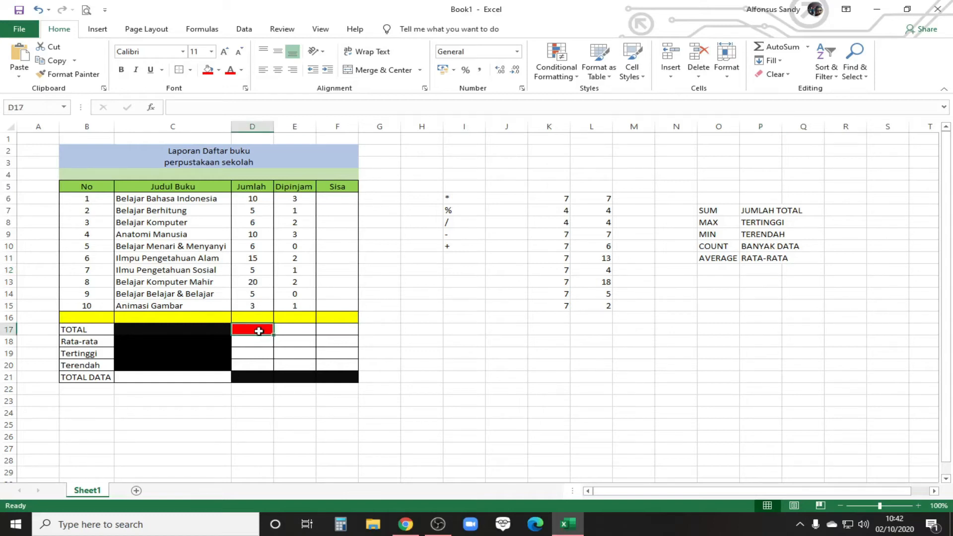
pyautogui.click(465, 330)
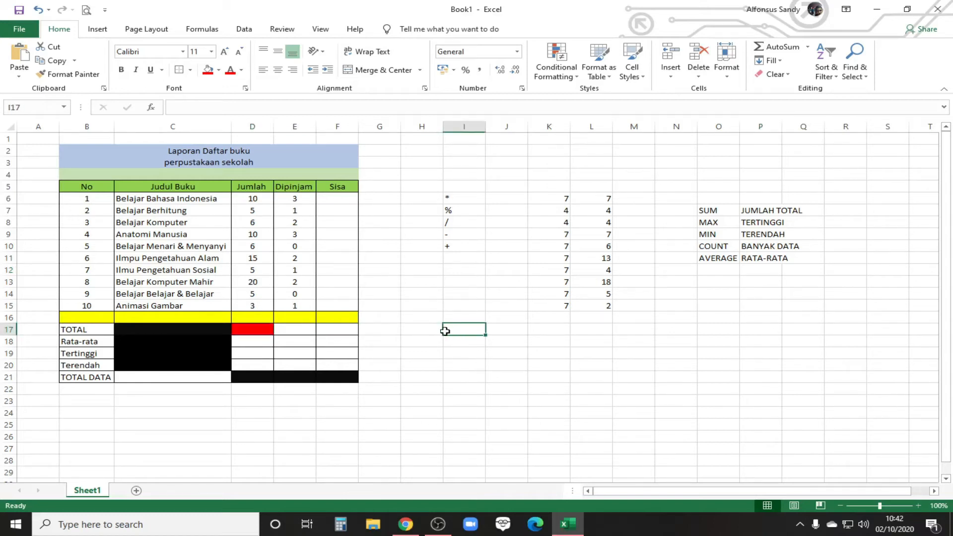
pyautogui.click(207, 69)
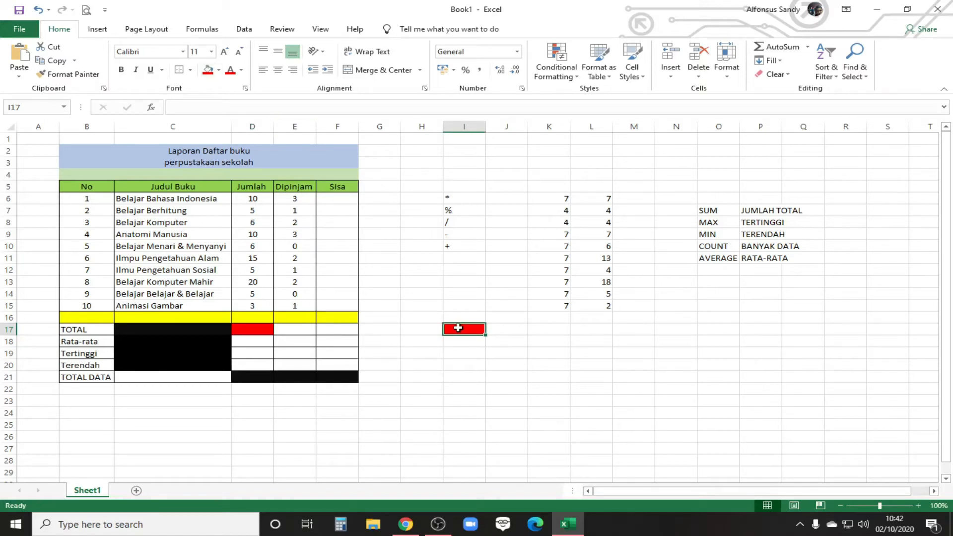
pyautogui.click(219, 70)
pyautogui.click(231, 174)
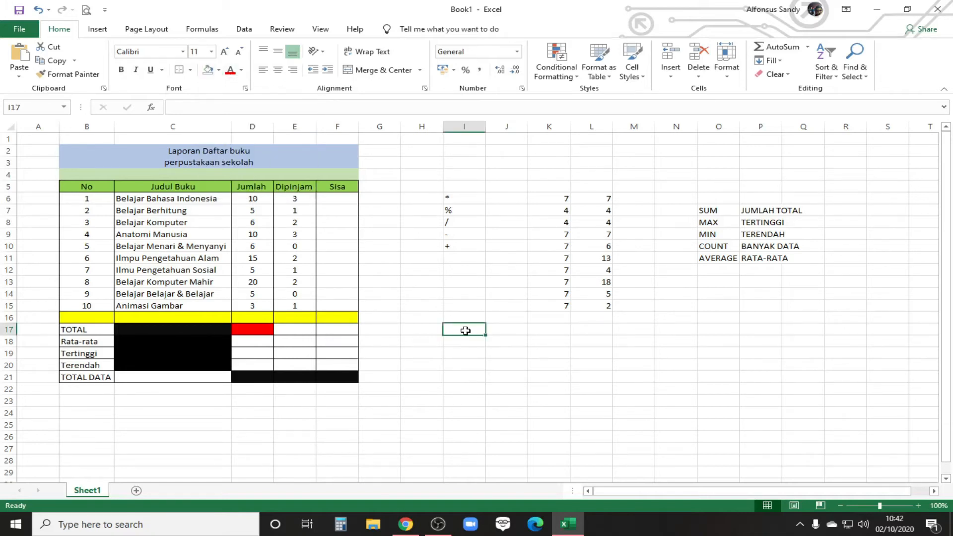
# Step: Start a SUM formula in I17 with D6 and D7 as separate arguments divided by semicolons
pyautogui.write('=')
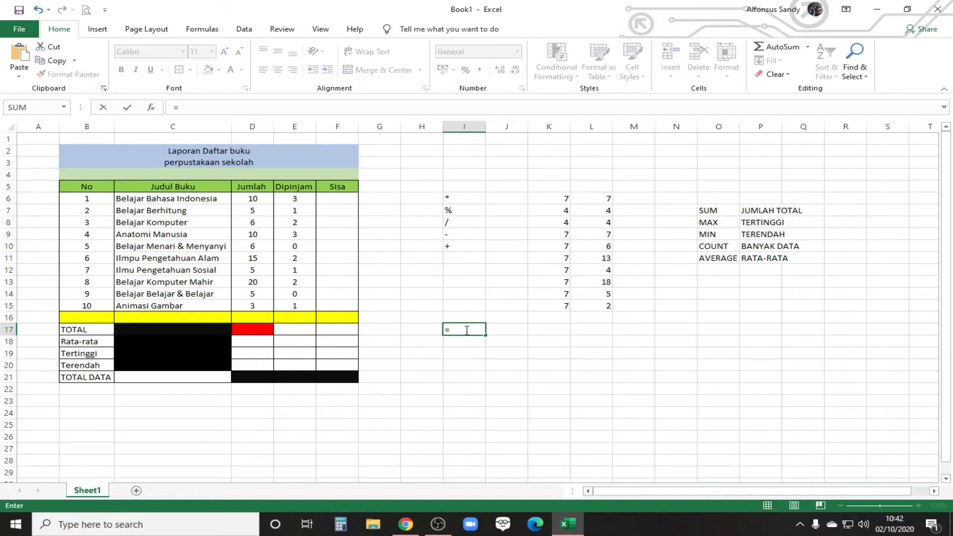
pyautogui.write('SUM')
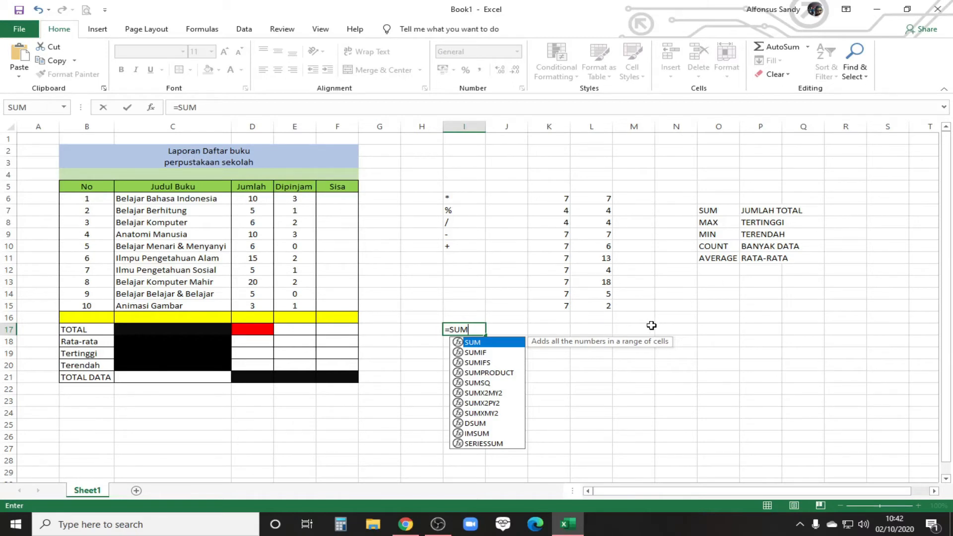
pyautogui.write('(')
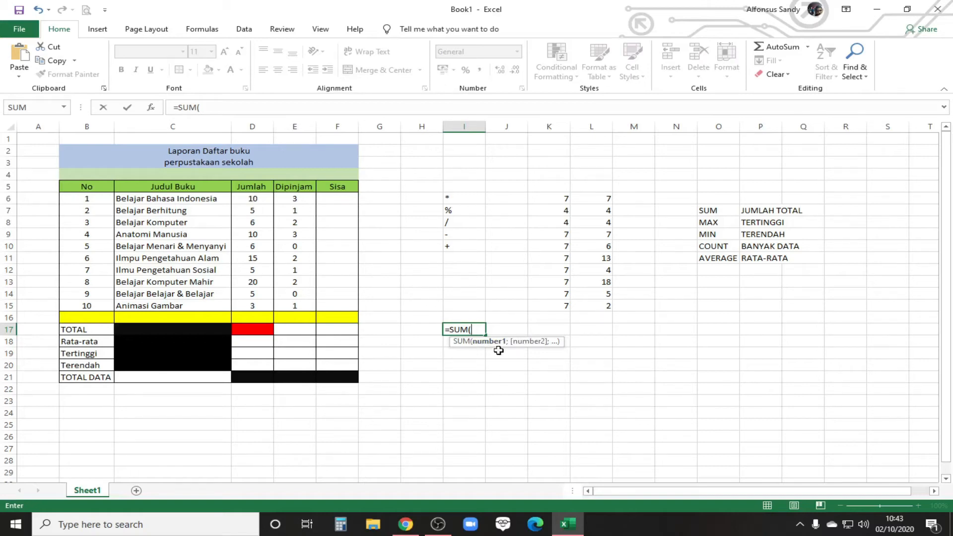
pyautogui.click(255, 198)
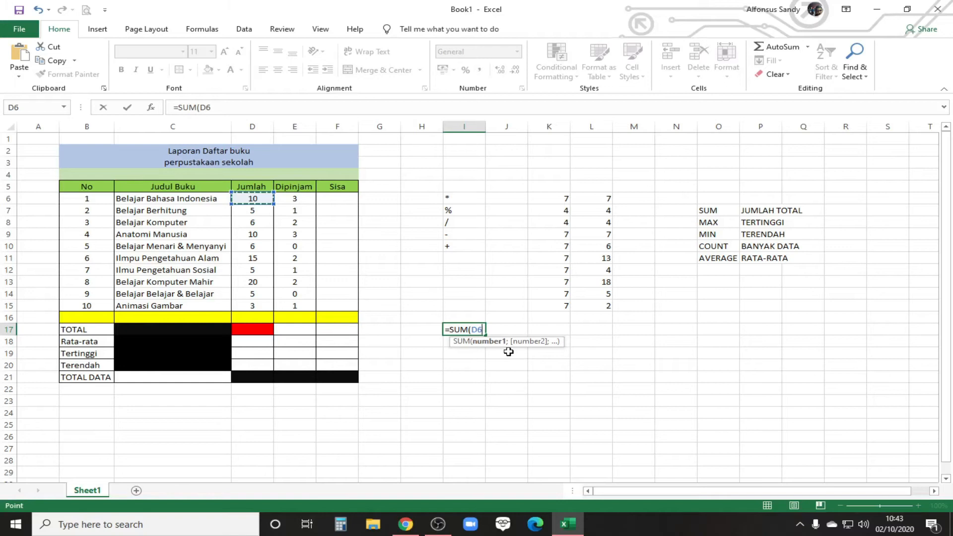
pyautogui.write(';')
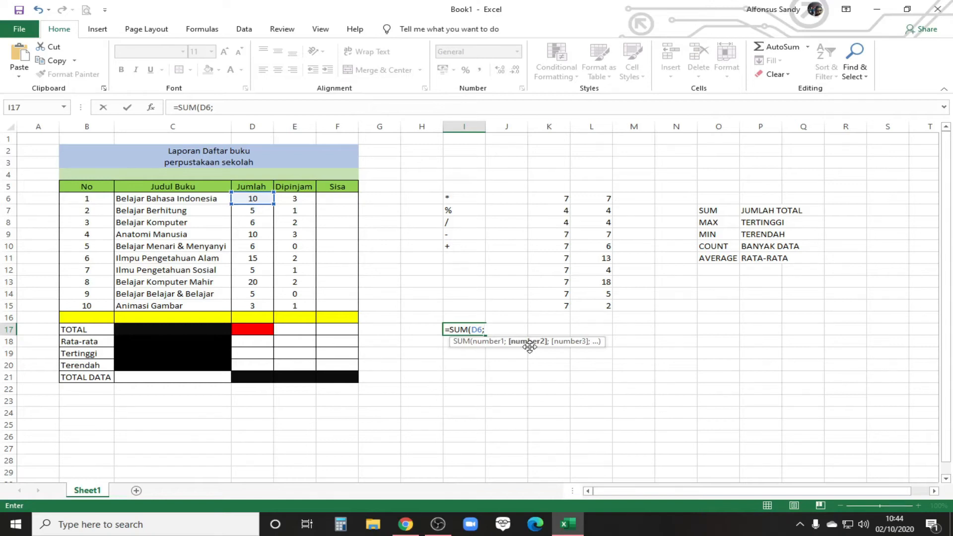
pyautogui.press('BackSpace')
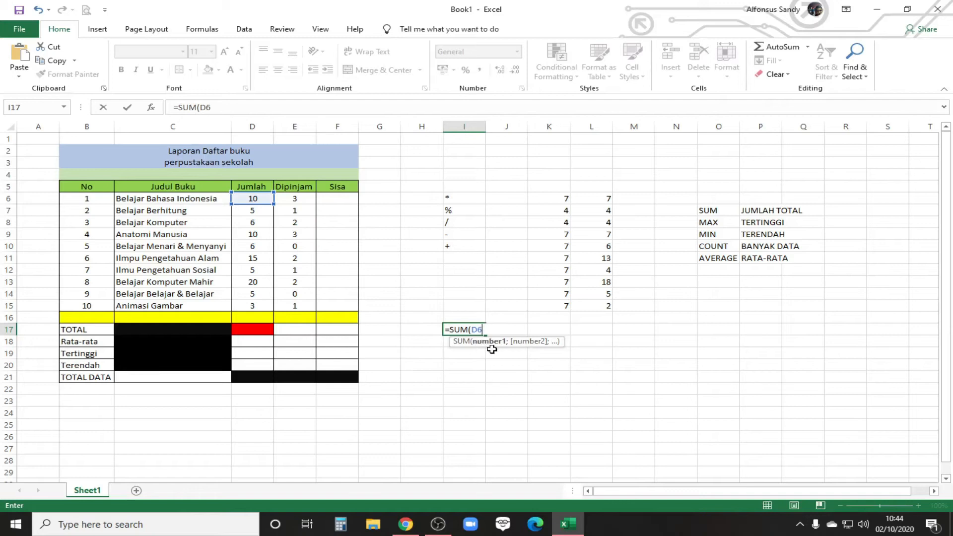
pyautogui.write(';')
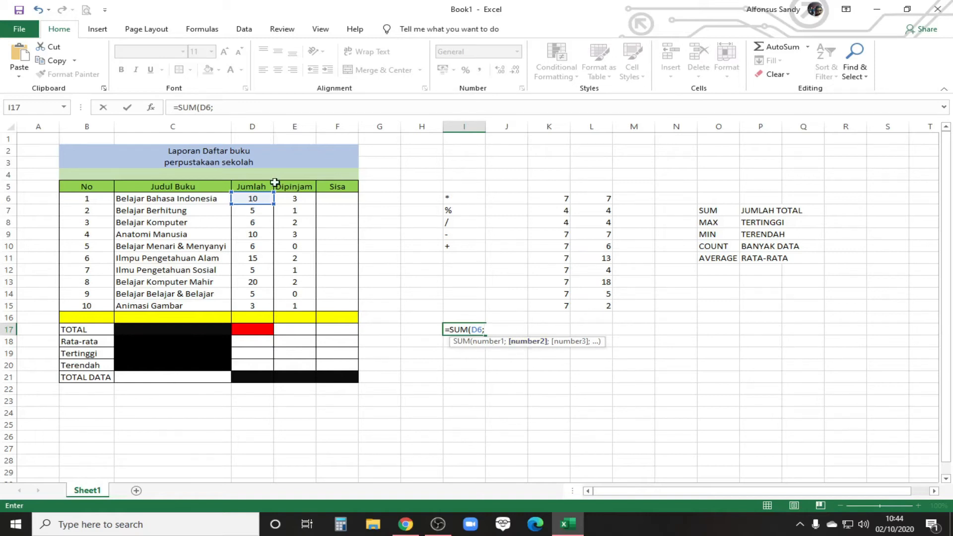
pyautogui.click(258, 212)
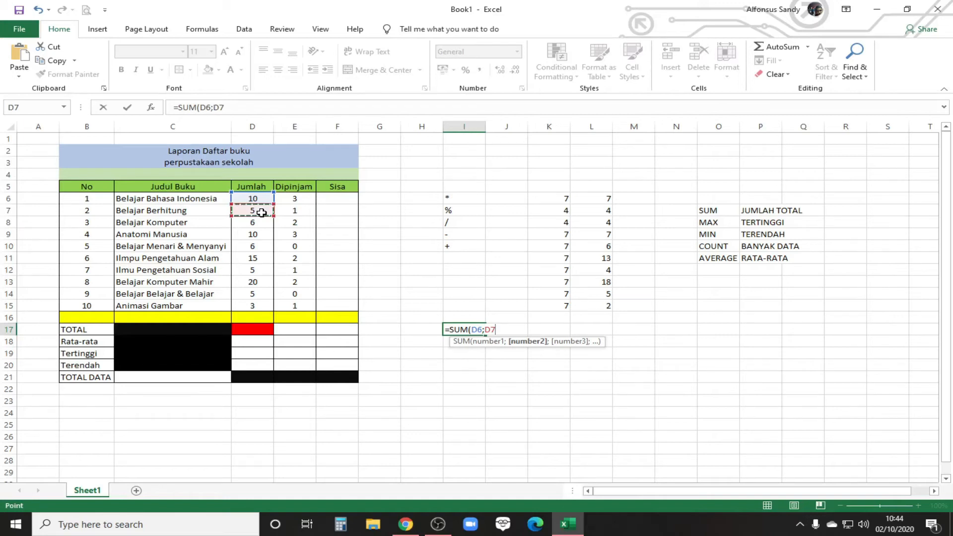
pyautogui.write(';')
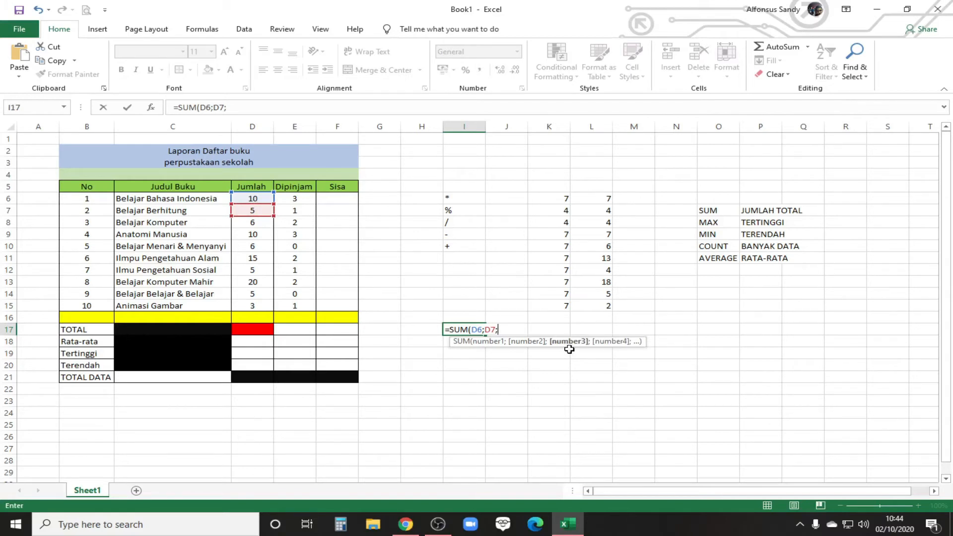
# Step: Extend the SUM formula in I17 with D8, D9, D10 and D11 as separate arguments
pyautogui.click(257, 224)
pyautogui.write(';')
pyautogui.click(262, 236)
pyautogui.write(';')
pyautogui.click(260, 248)
pyautogui.write(';')
pyautogui.click(260, 259)
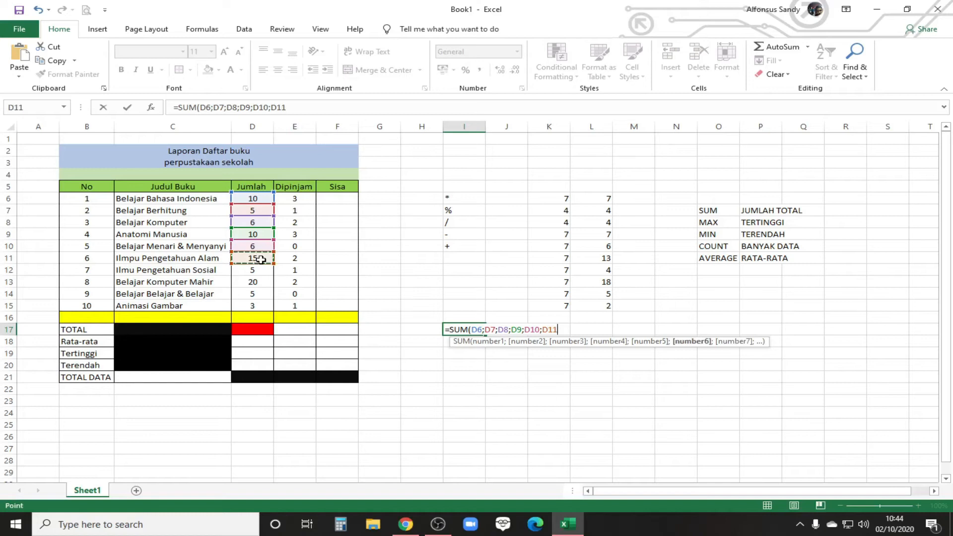
pyautogui.write(';')
# Step: Complete the SUM formula in I17 with D12, D13, D14 and D15 as its last arguments
pyautogui.click(259, 270)
pyautogui.write(';')
pyautogui.click(256, 281)
pyautogui.write(';')
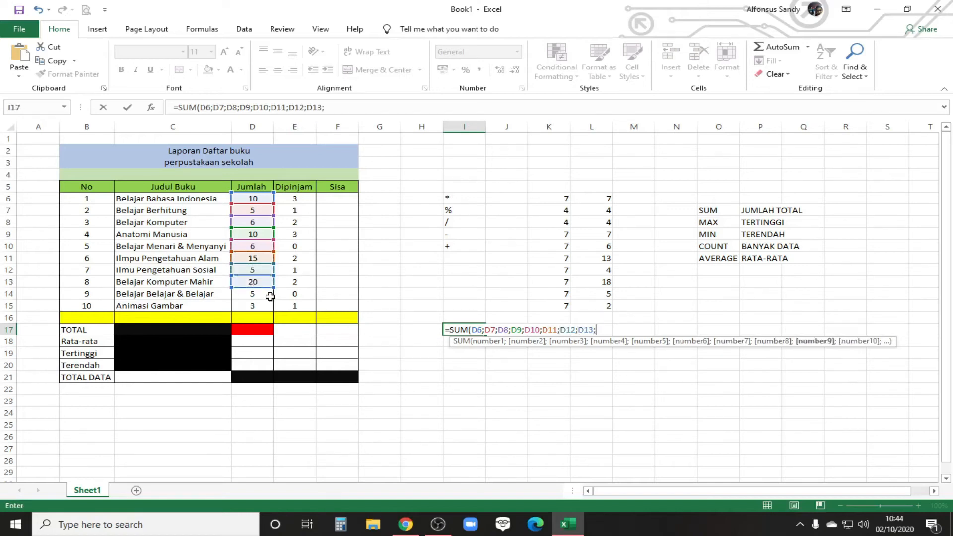
pyautogui.click(259, 295)
pyautogui.write(';')
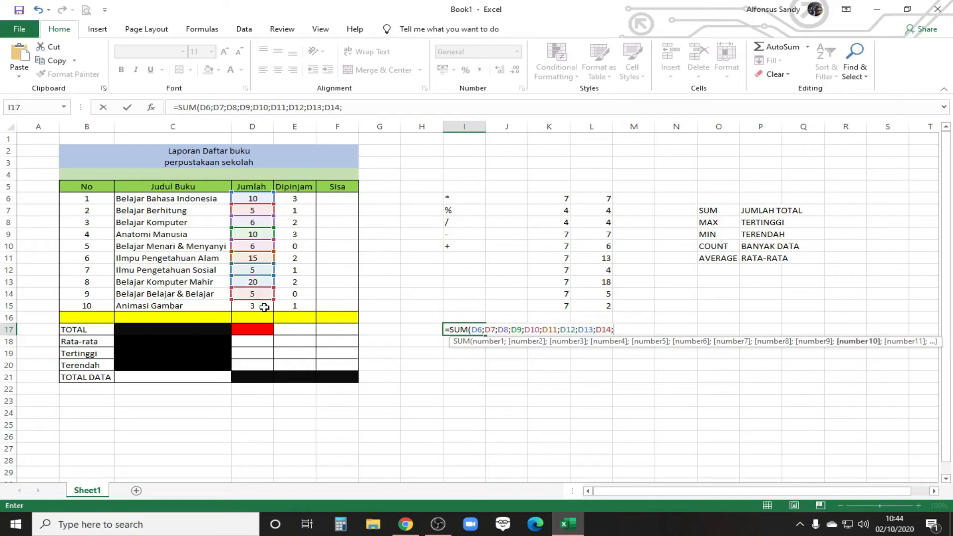
pyautogui.click(262, 307)
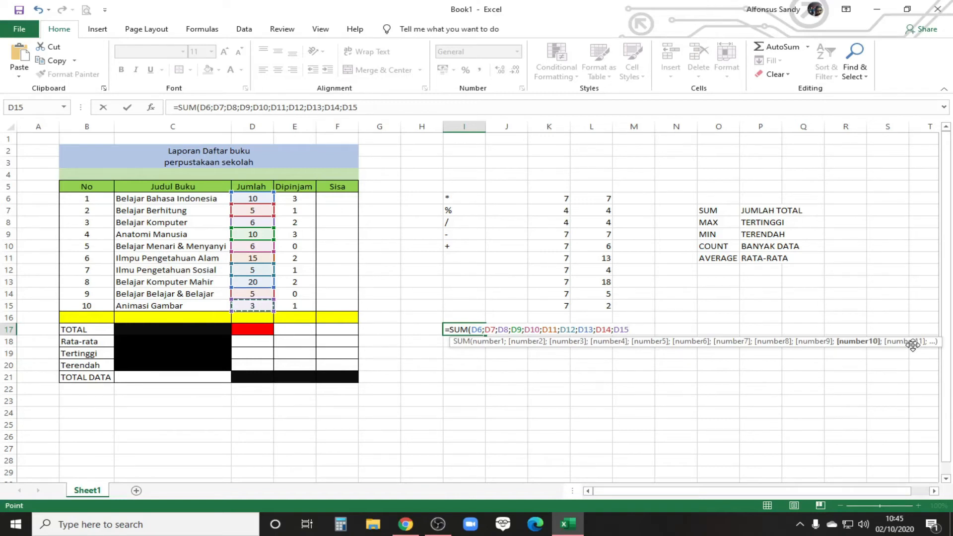
pyautogui.write(')')
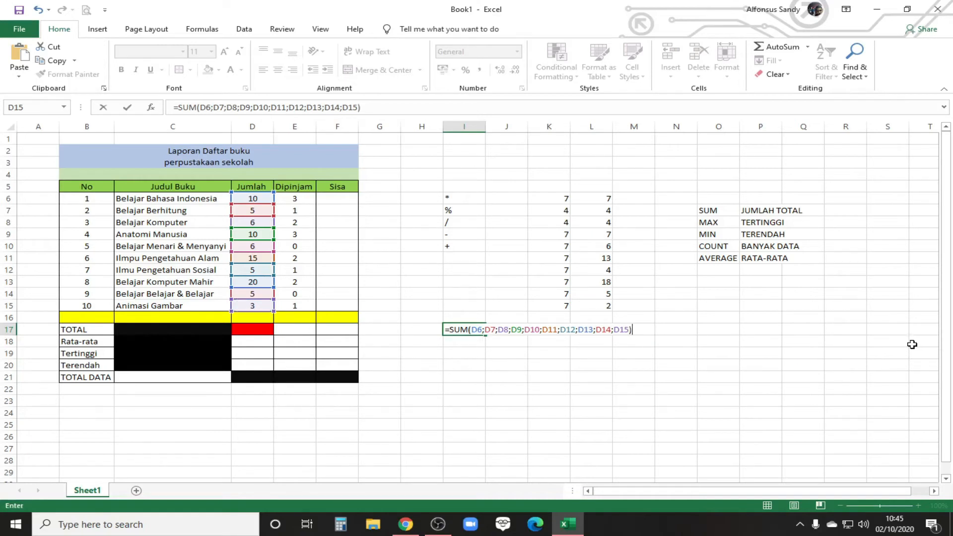
pyautogui.press('Return')
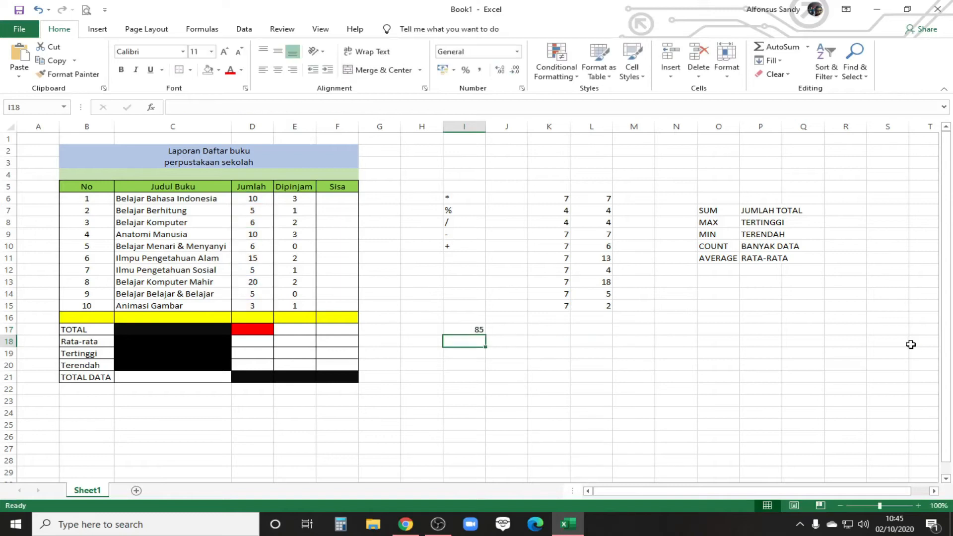
pyautogui.click(479, 330)
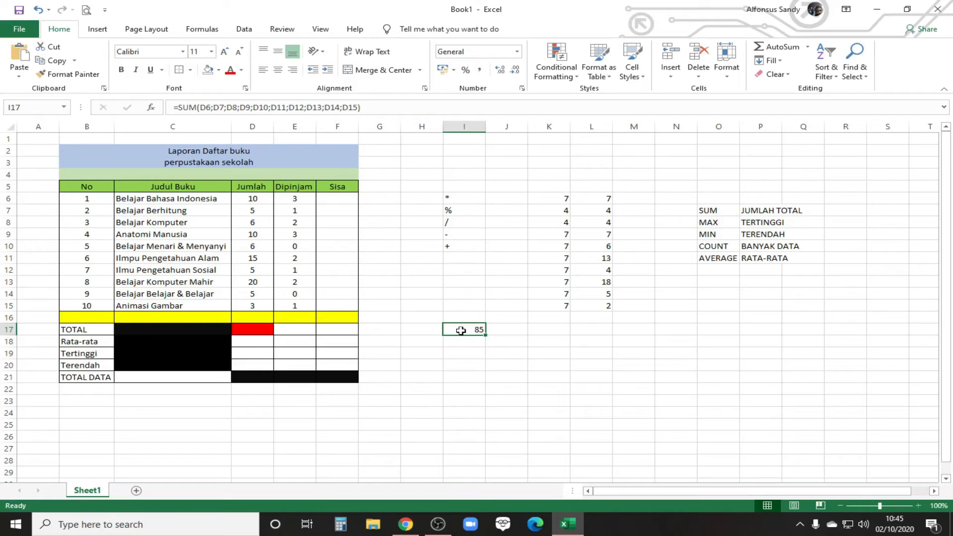
# Step: Total the Jumlah column in J17 with =SUM(D6:D15) and compare it with the formula in I17
pyautogui.click(510, 329)
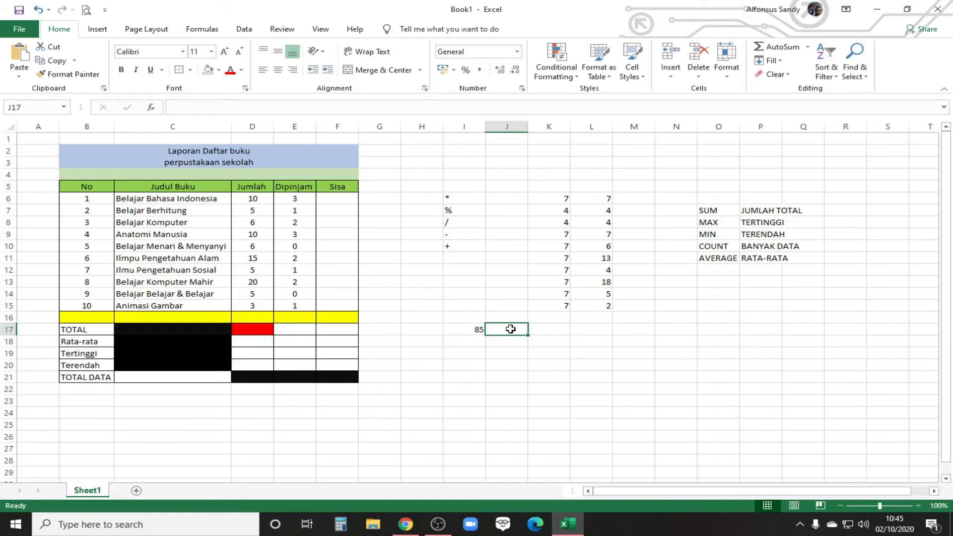
pyautogui.write('=sum(')
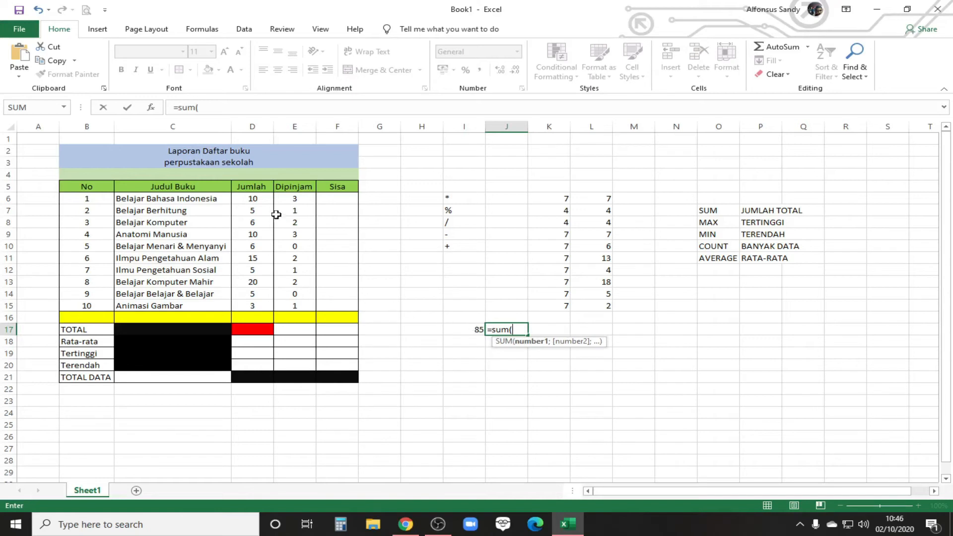
pyautogui.click(251, 197)
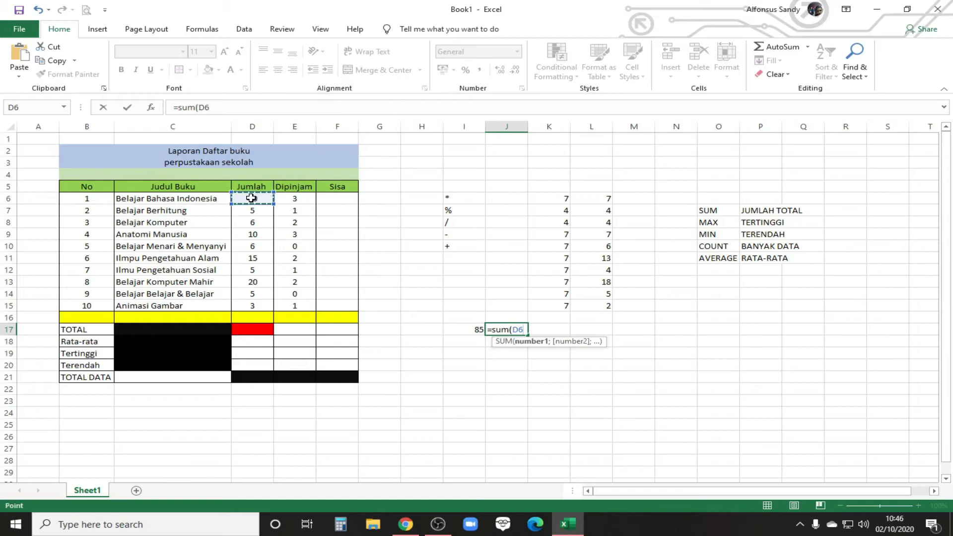
pyautogui.moveTo(251, 198); pyautogui.dragTo(252, 305)
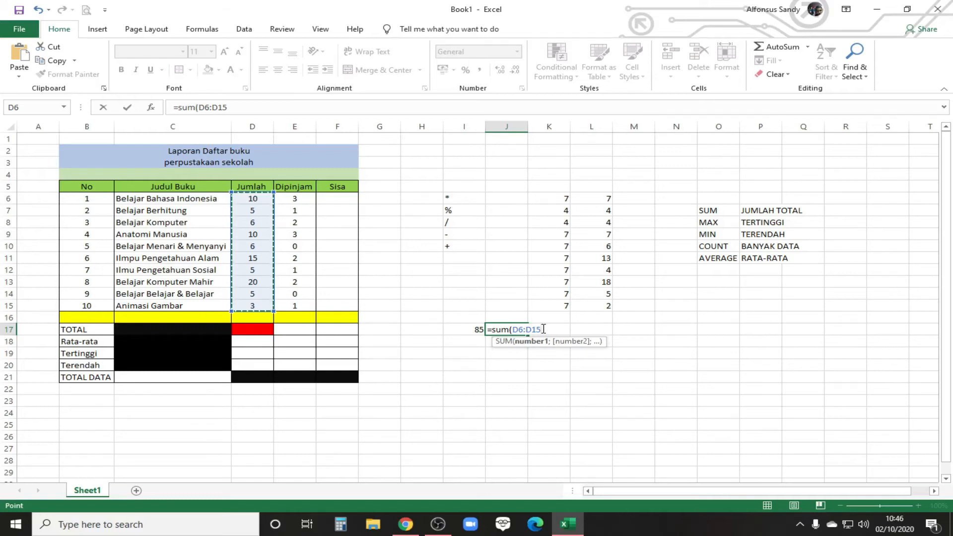
pyautogui.write(')')
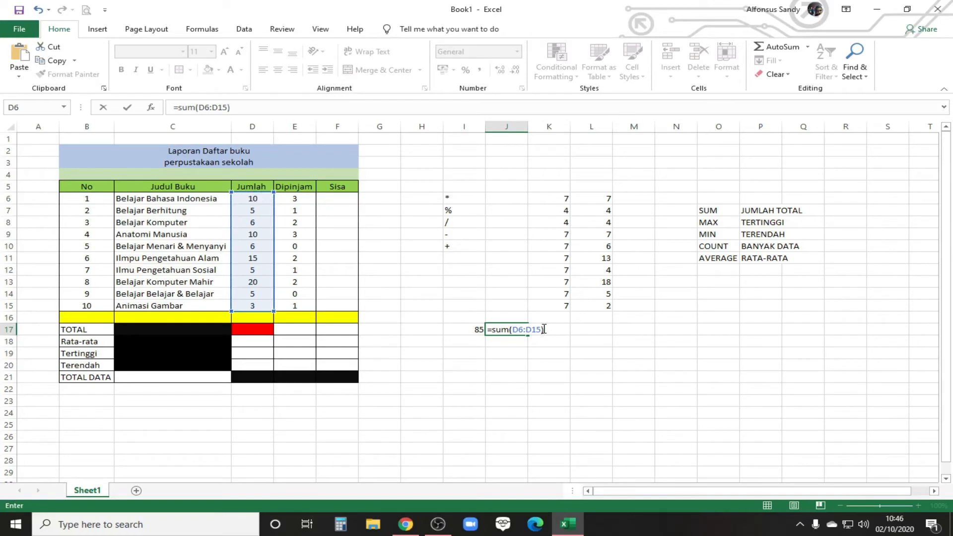
pyautogui.press('Return')
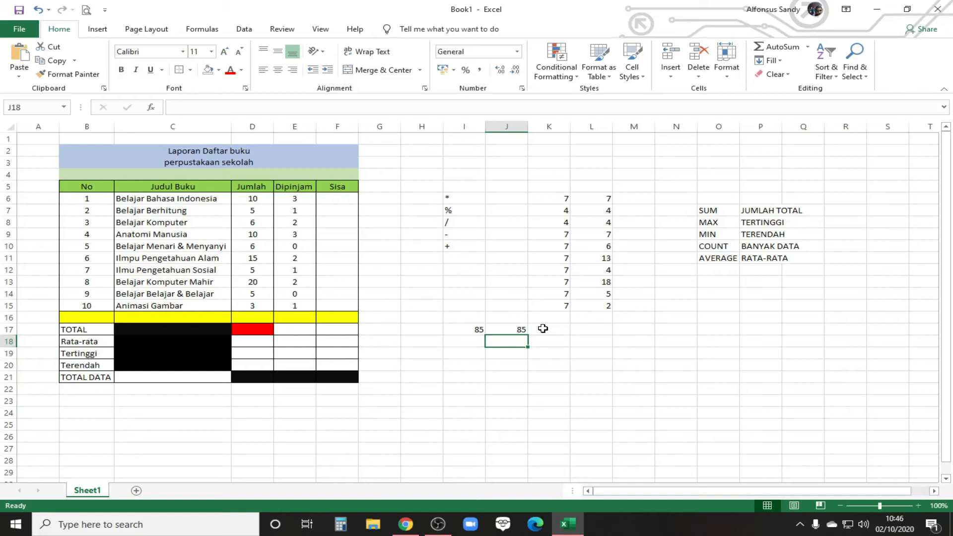
pyautogui.click(506, 329)
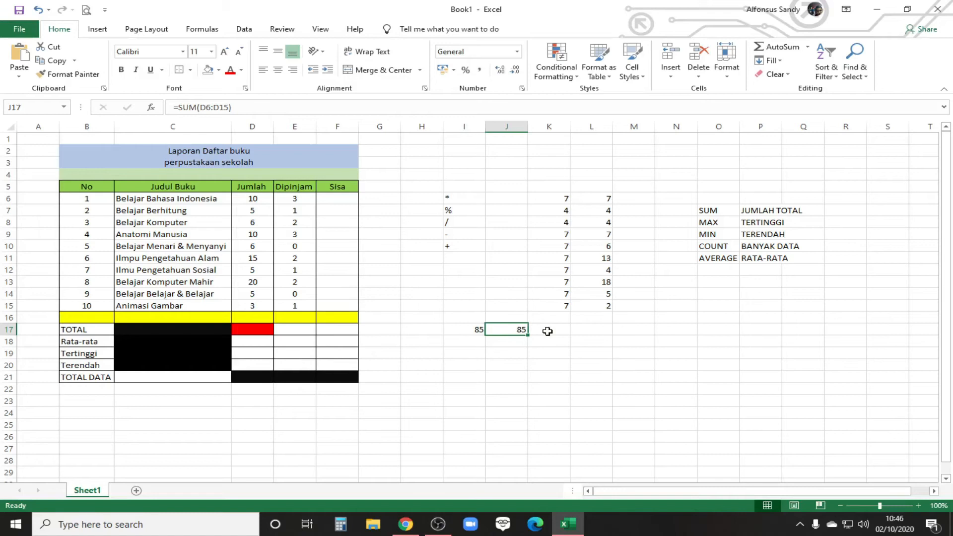
pyautogui.click(474, 330)
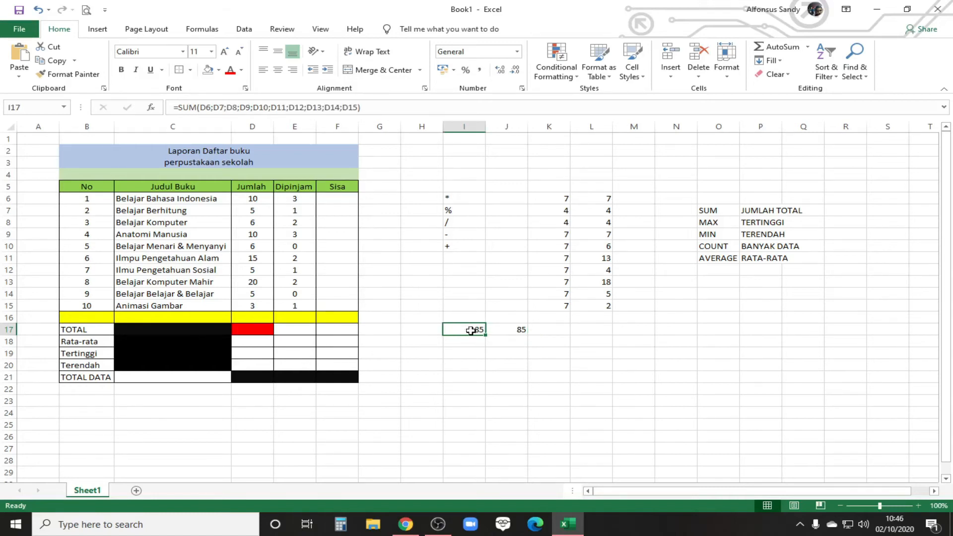
pyautogui.click(514, 330)
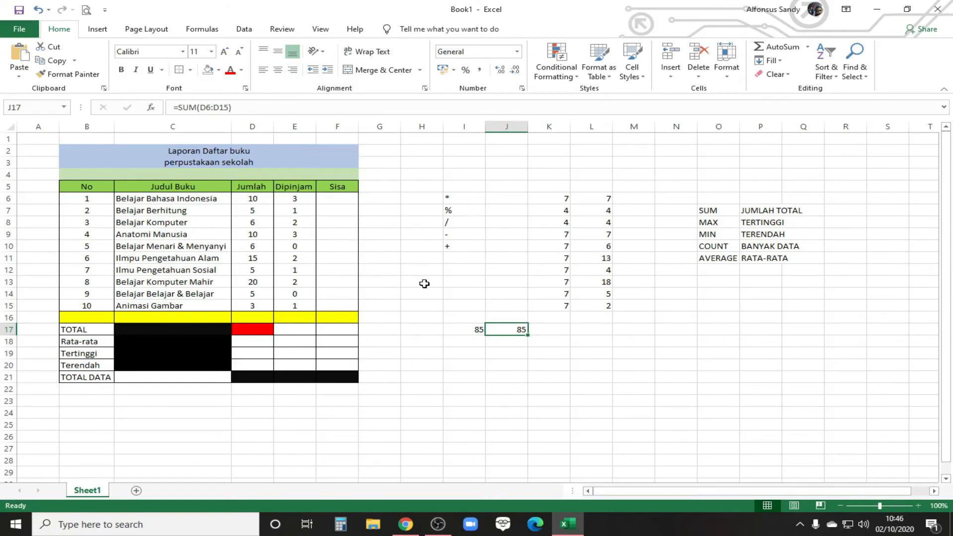
# Step: Start an addition formula in K17 without a function, reading =D6+D7+D8+D9+D10
pyautogui.click(558, 331)
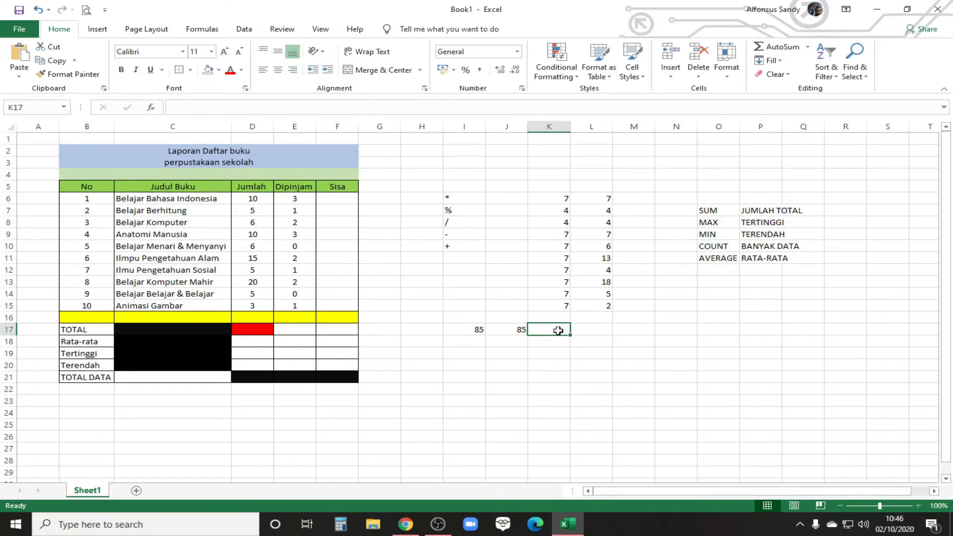
pyautogui.write('=')
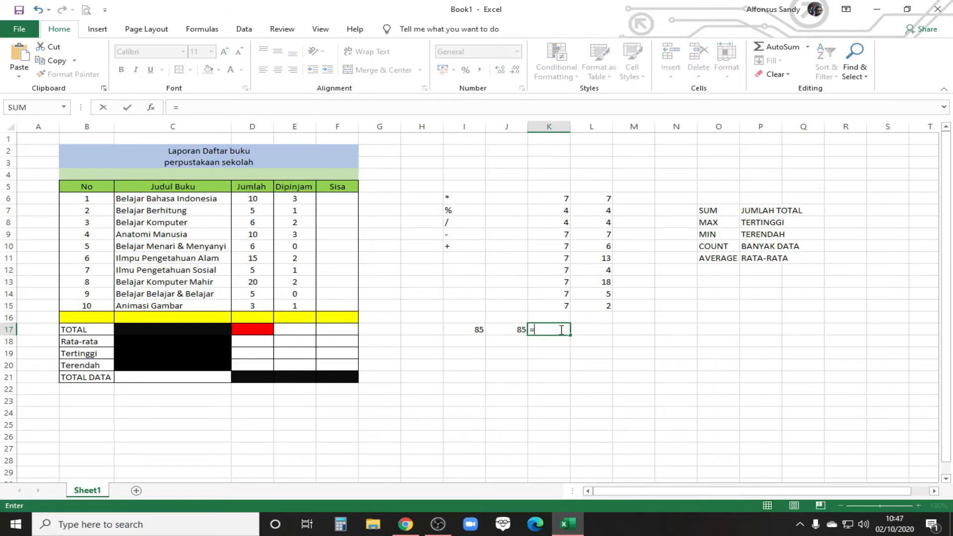
pyautogui.click(248, 199)
pyautogui.write('+')
pyautogui.click(262, 211)
pyautogui.write('+')
pyautogui.click(259, 224)
pyautogui.write('+')
pyautogui.click(258, 235)
pyautogui.write('+')
pyautogui.click(260, 246)
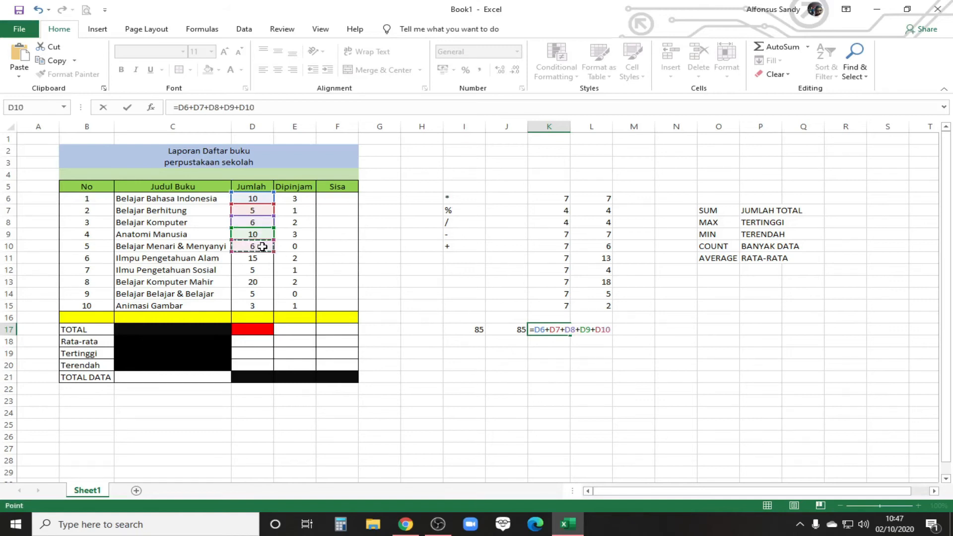
# Step: Complete the addition formula in K17 by adding D11, D12, D13, D14 and D15
pyautogui.write('+')
pyautogui.click(263, 258)
pyautogui.write('+')
pyautogui.click(265, 271)
pyautogui.write('+')
pyautogui.click(263, 282)
pyautogui.write('+')
pyautogui.click(265, 294)
pyautogui.write('+')
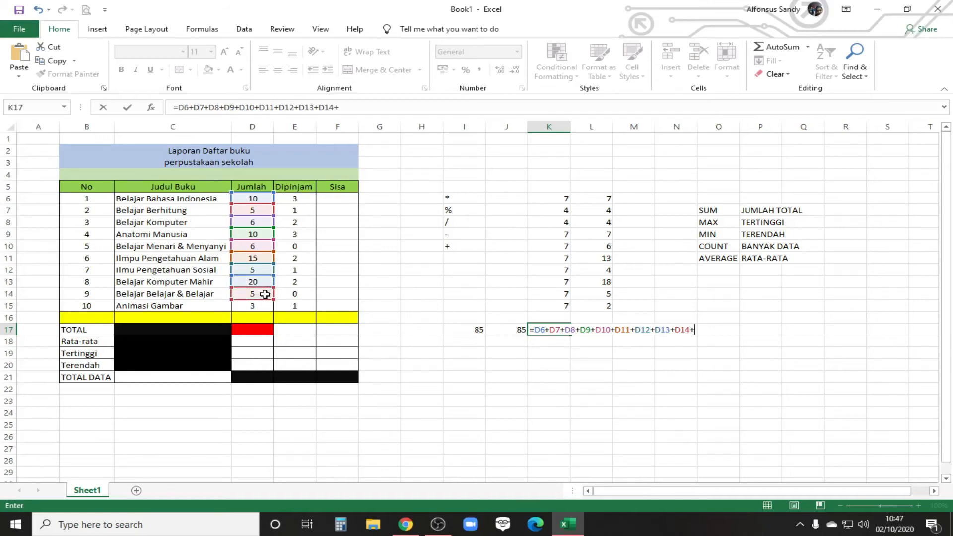
pyautogui.click(264, 306)
pyautogui.press('Return')
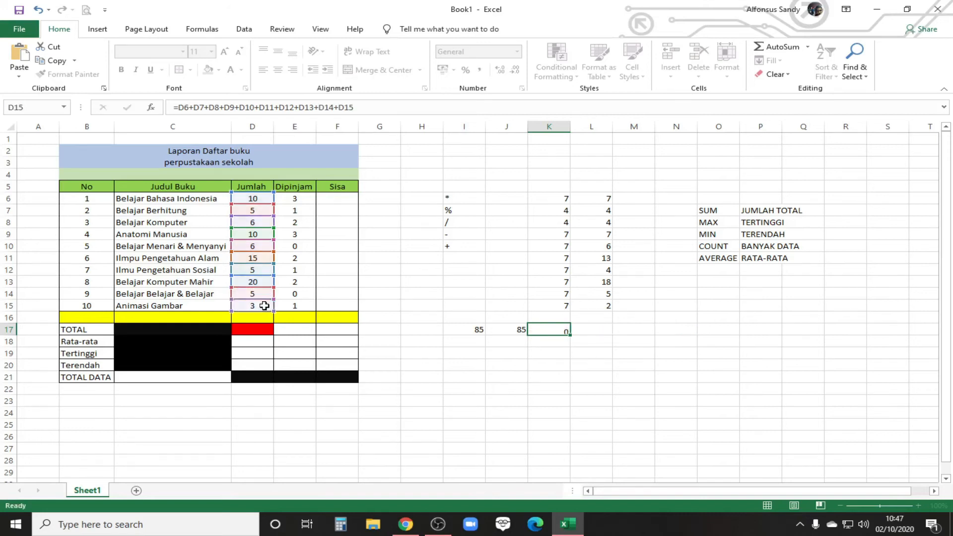
pyautogui.click(551, 328)
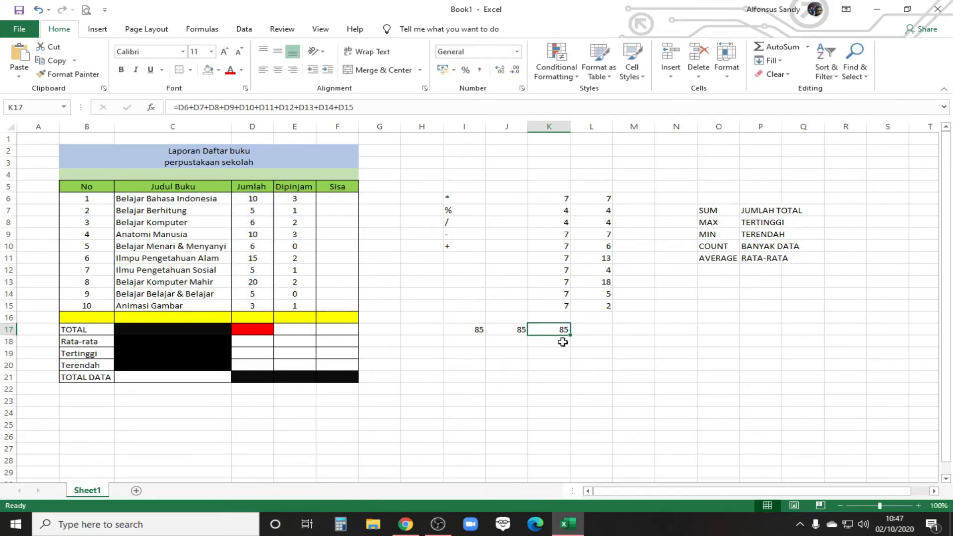
# Step: Compare the three trial formulas for the Jumlah total in I17, J17 and K17
pyautogui.click(474, 329)
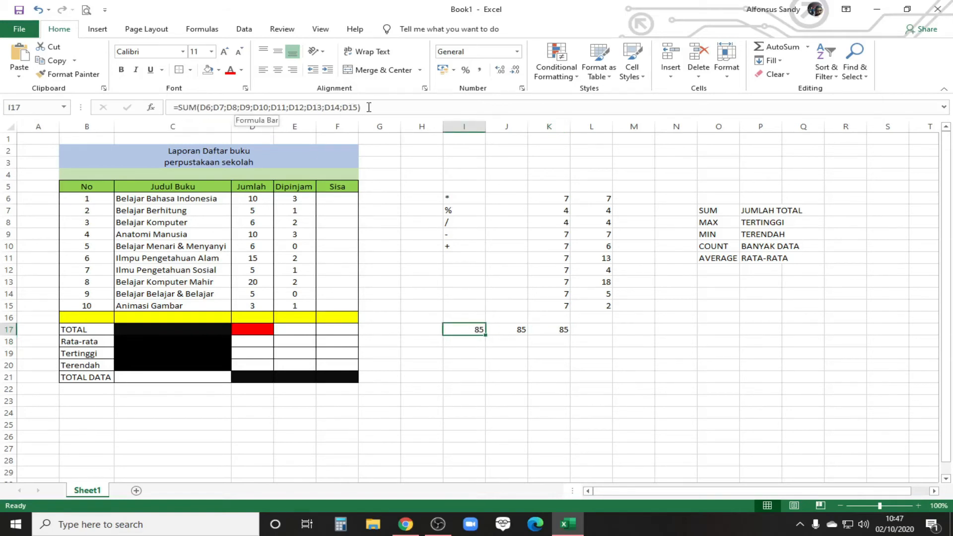
pyautogui.click(520, 324)
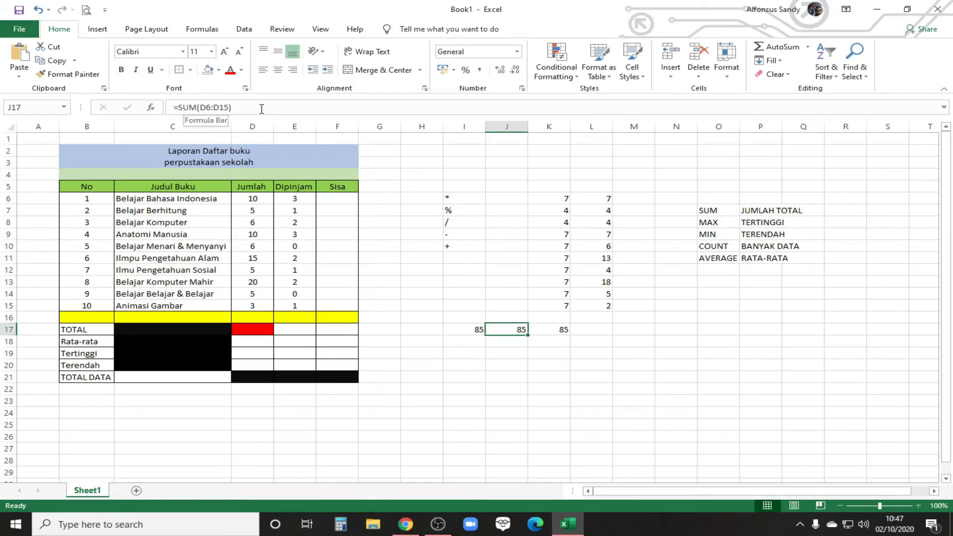
pyautogui.click(555, 330)
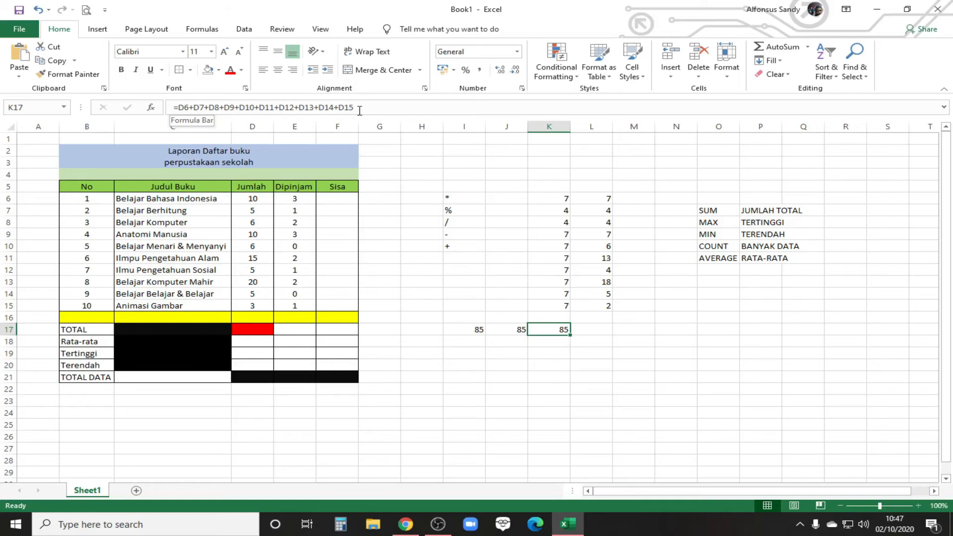
# Step: Move the =SUM(D6:D15) formula from J17 into the TOTAL cell D17 and clear the leftover trial formulas in I17:K17
pyautogui.click(516, 327)
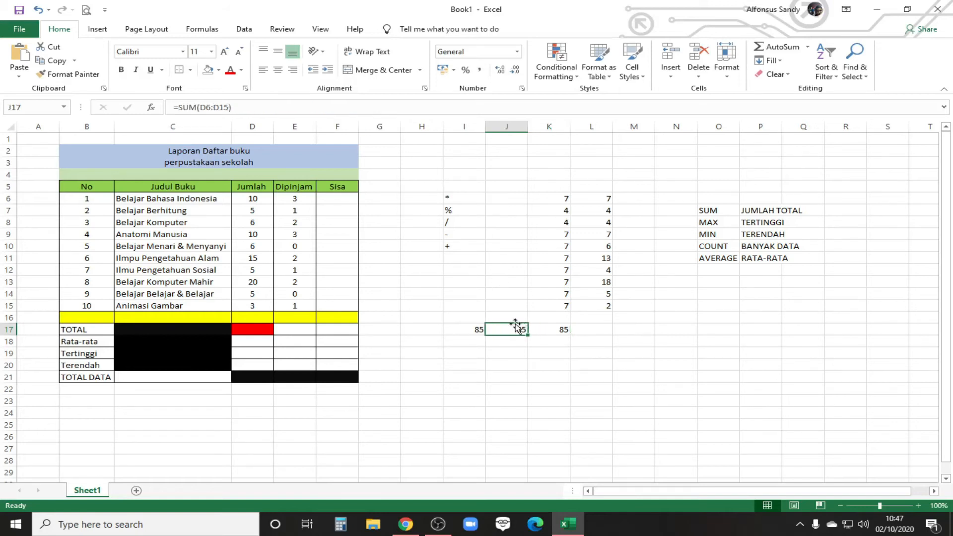
pyautogui.moveTo(516, 326); pyautogui.dragTo(250, 331)
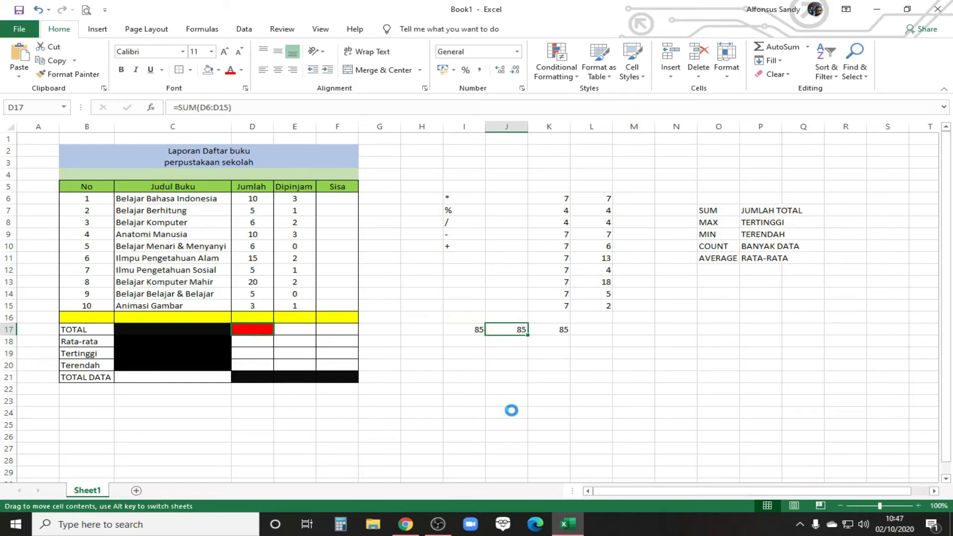
pyautogui.click(486, 296)
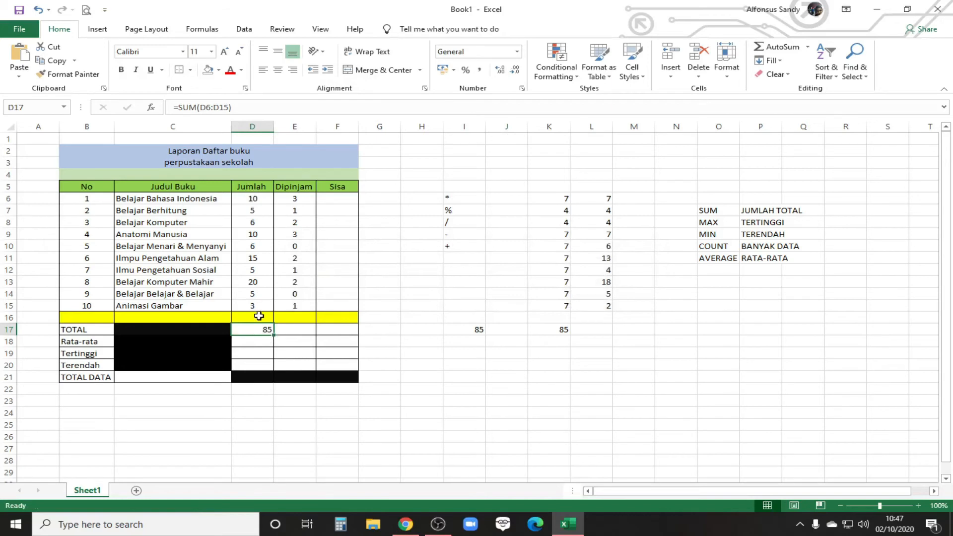
pyautogui.moveTo(478, 331); pyautogui.dragTo(559, 328)
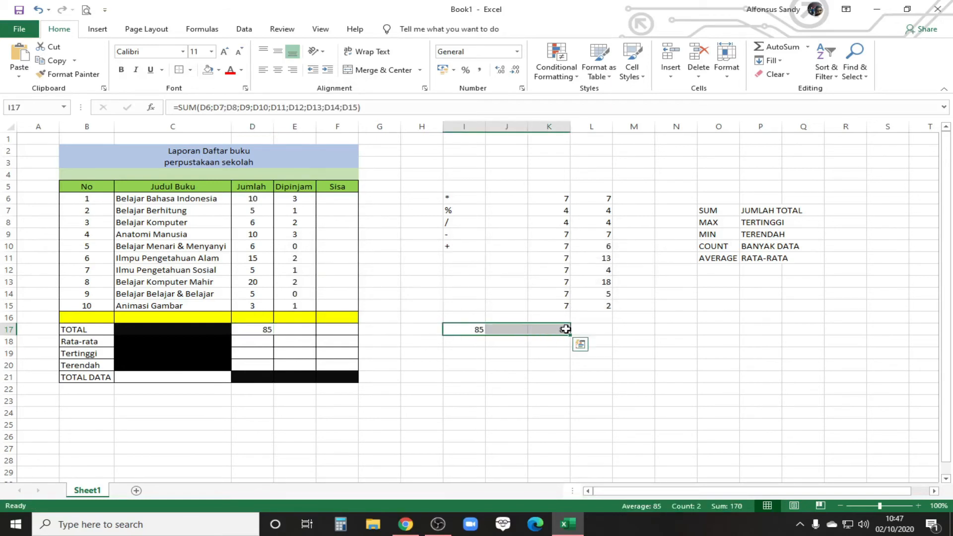
pyautogui.press('Delete')
pyautogui.click(550, 377)
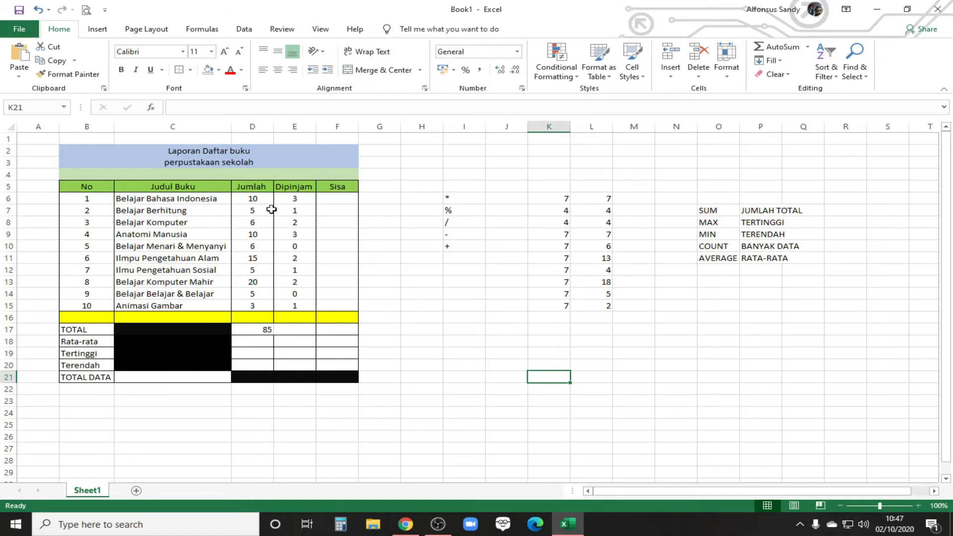
# Step: Examine the SUM formula in D17 against the empty E17, checking the first and last cells of its range, D6 and D15
pyautogui.click(261, 344)
pyautogui.click(301, 330)
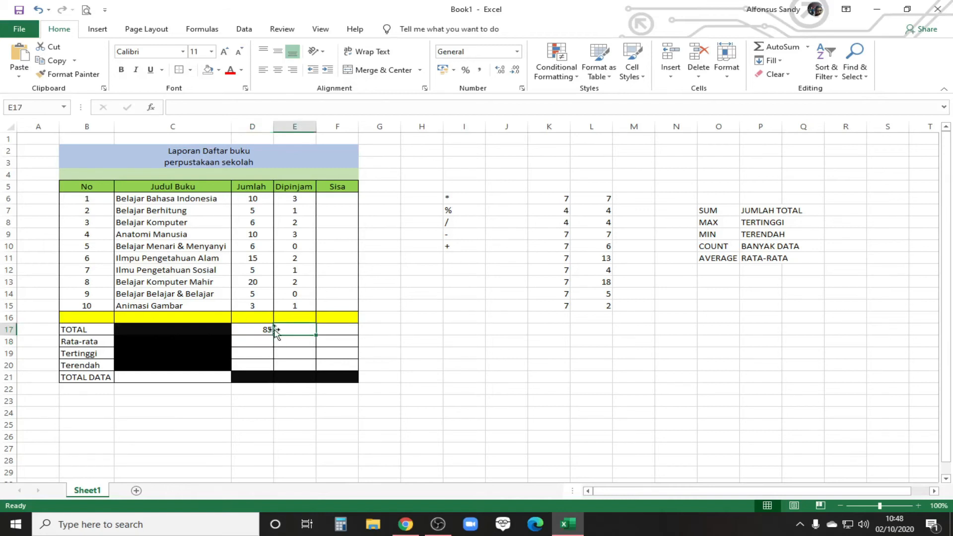
pyautogui.click(255, 328)
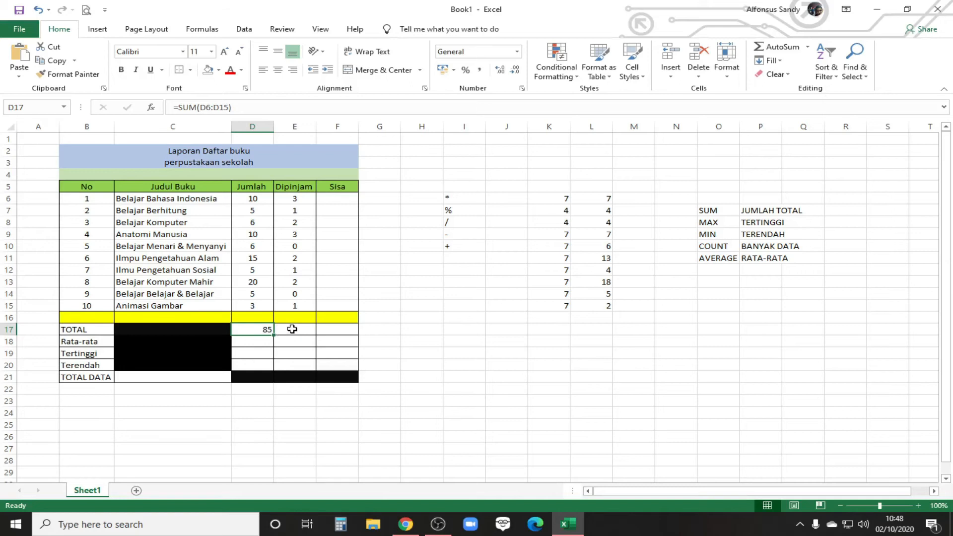
pyautogui.click(294, 330)
pyautogui.write('=')
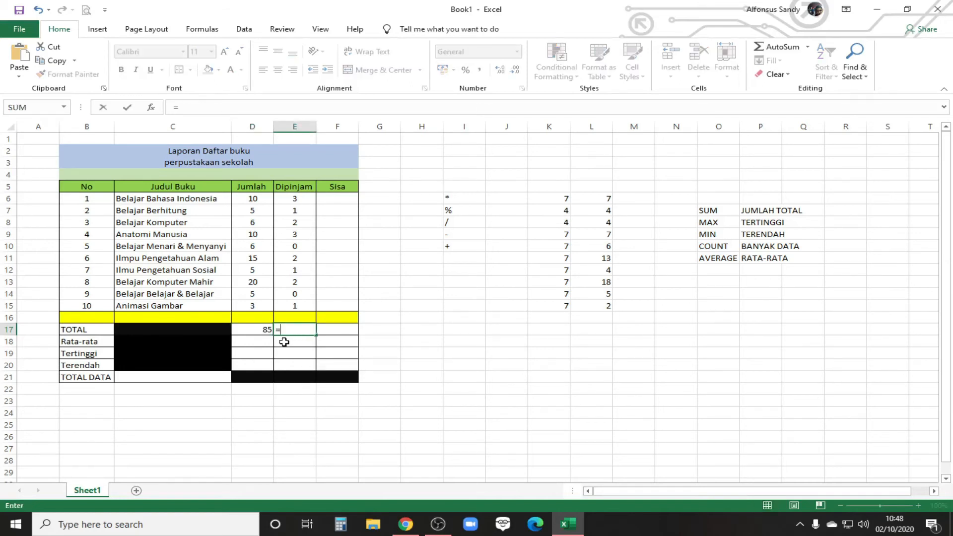
pyautogui.press('Escape')
pyautogui.click(256, 329)
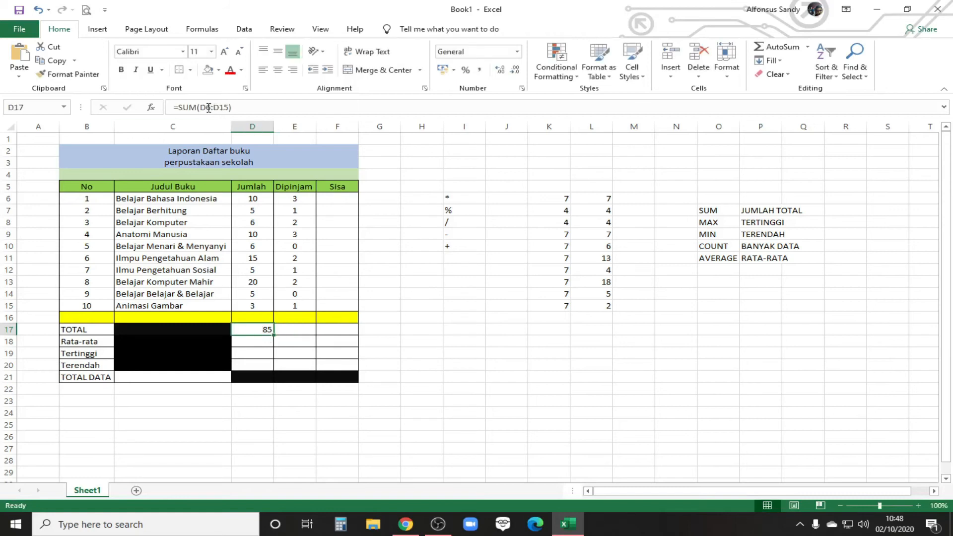
pyautogui.click(254, 199)
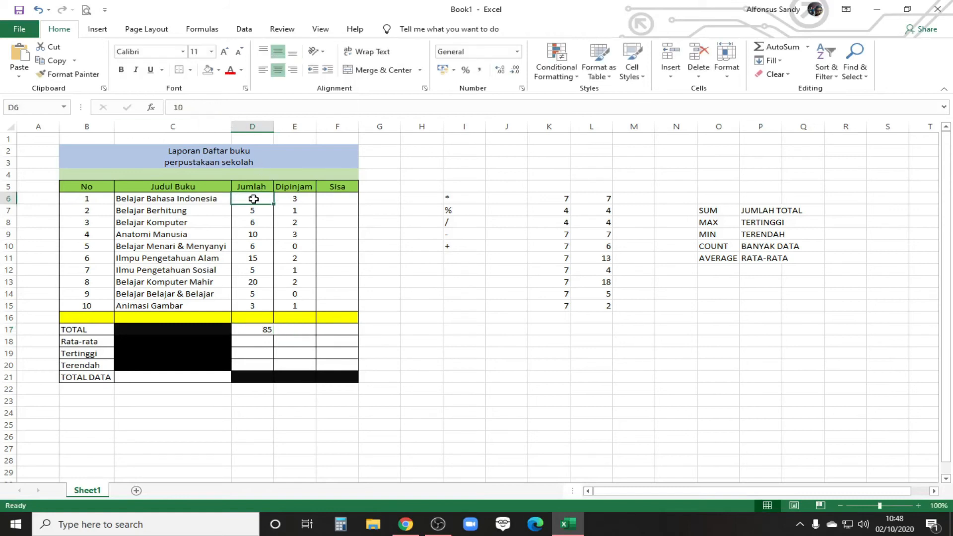
pyautogui.click(256, 306)
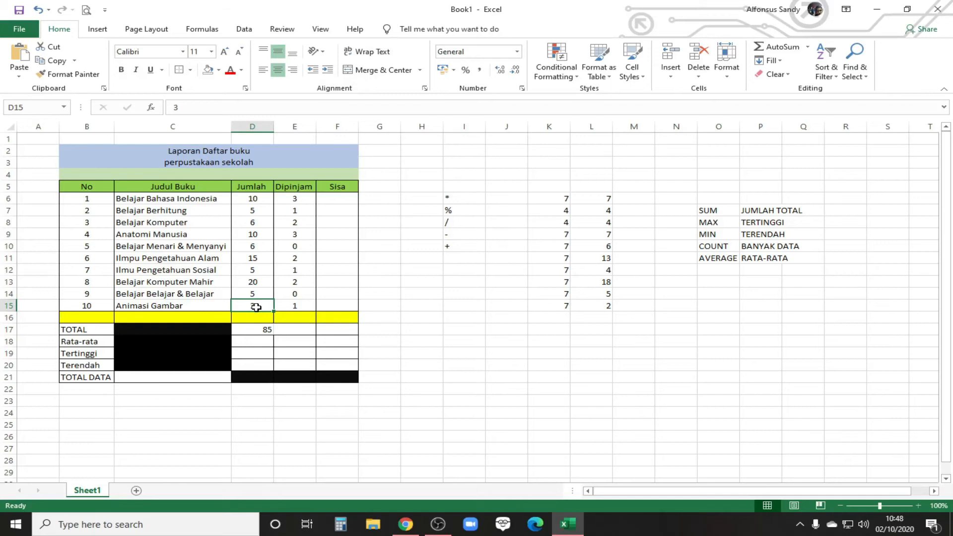
# Step: Total the Dipinjam column in E17 with =SUM(E6:E15) and check the resulting formula
pyautogui.click(295, 331)
pyautogui.write('=')
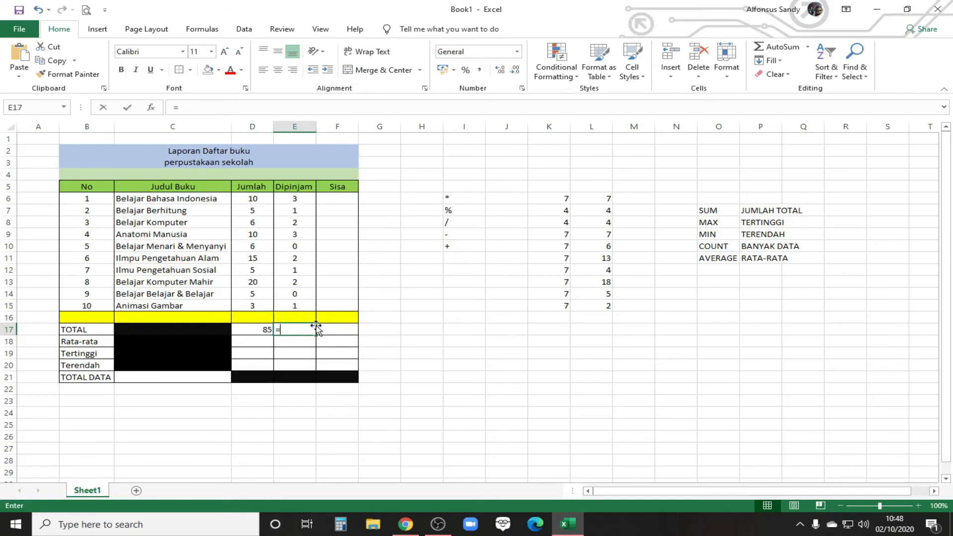
pyautogui.write('SUM(')
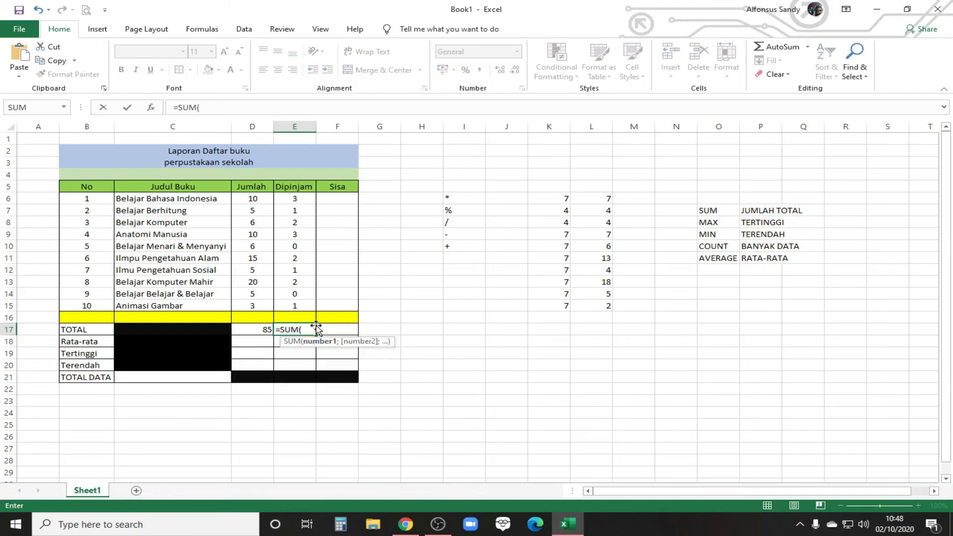
pyautogui.click(253, 199)
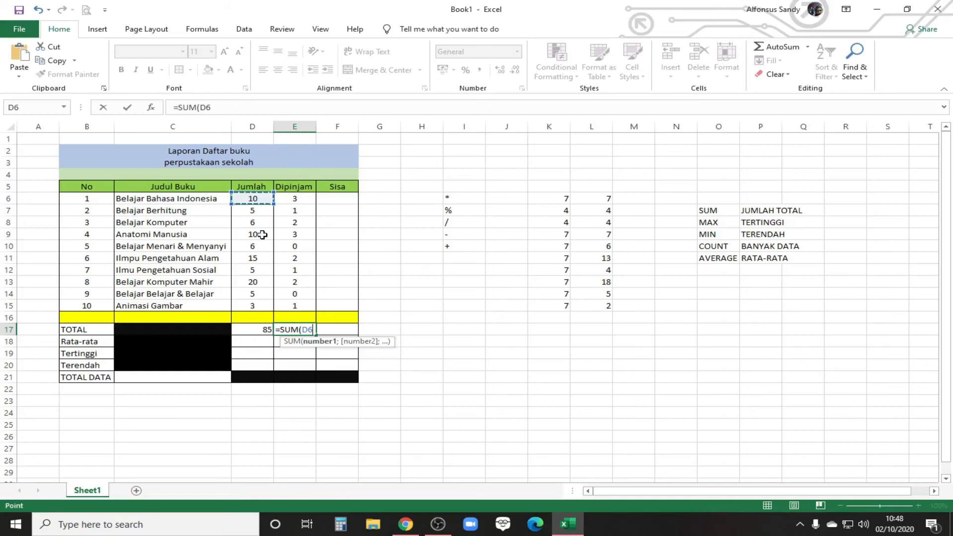
pyautogui.moveTo(253, 198); pyautogui.dragTo(254, 304)
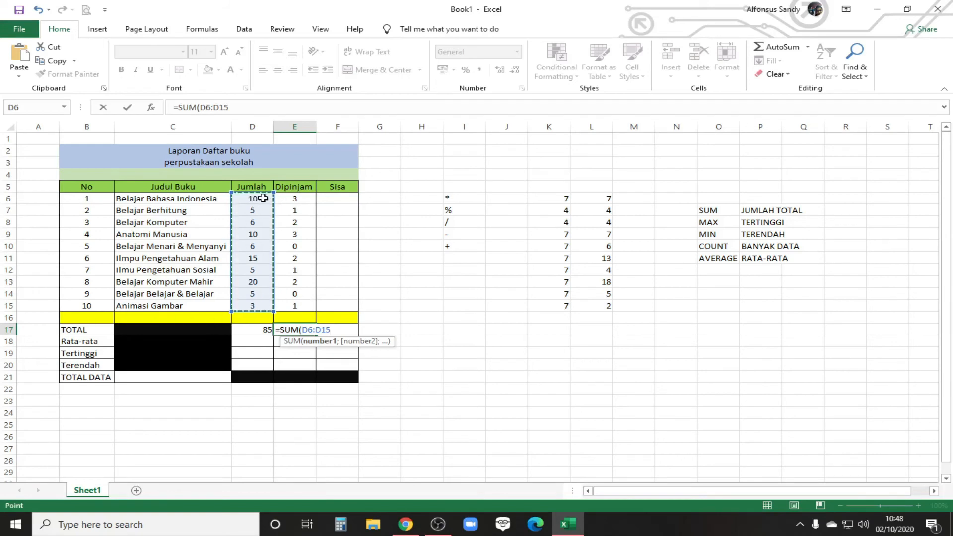
pyautogui.moveTo(305, 198); pyautogui.dragTo(312, 304)
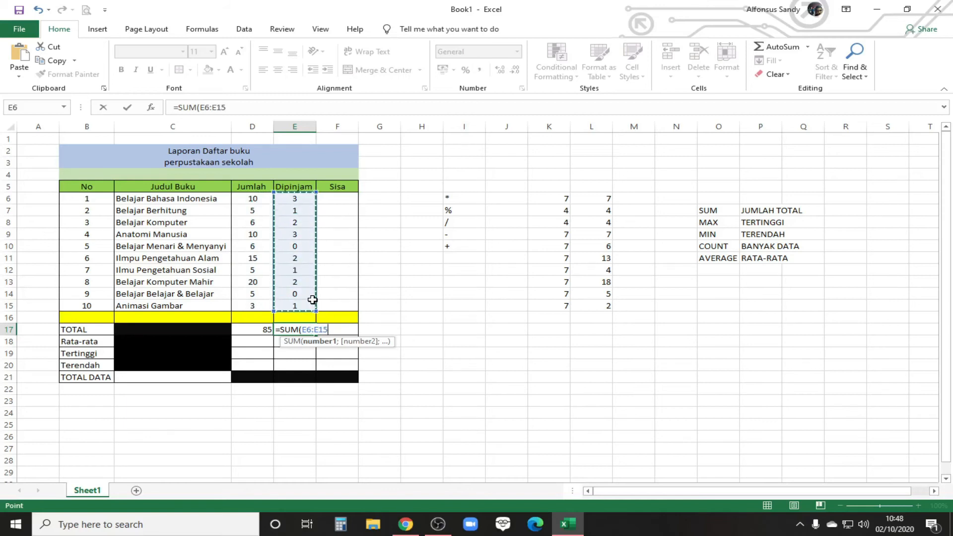
pyautogui.write(')')
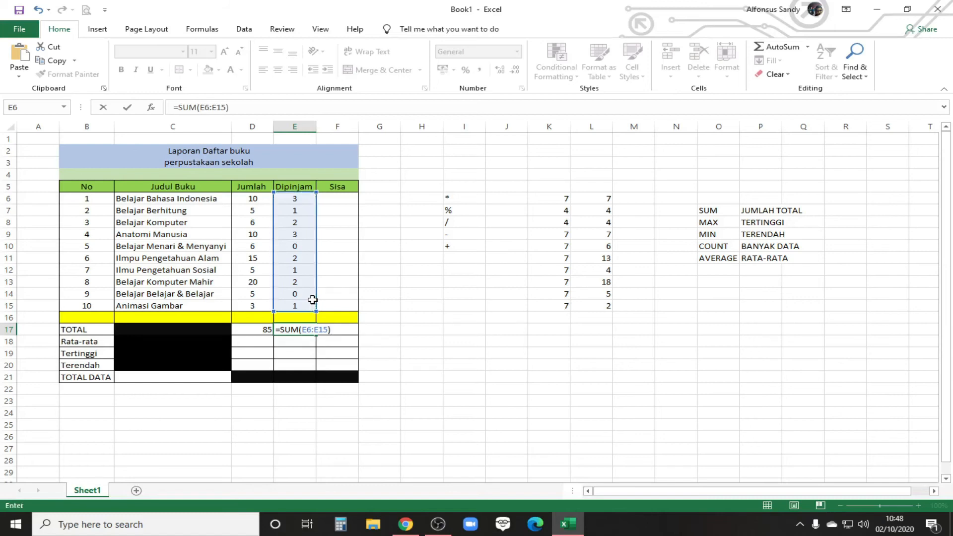
pyautogui.press('Return')
pyautogui.click(297, 330)
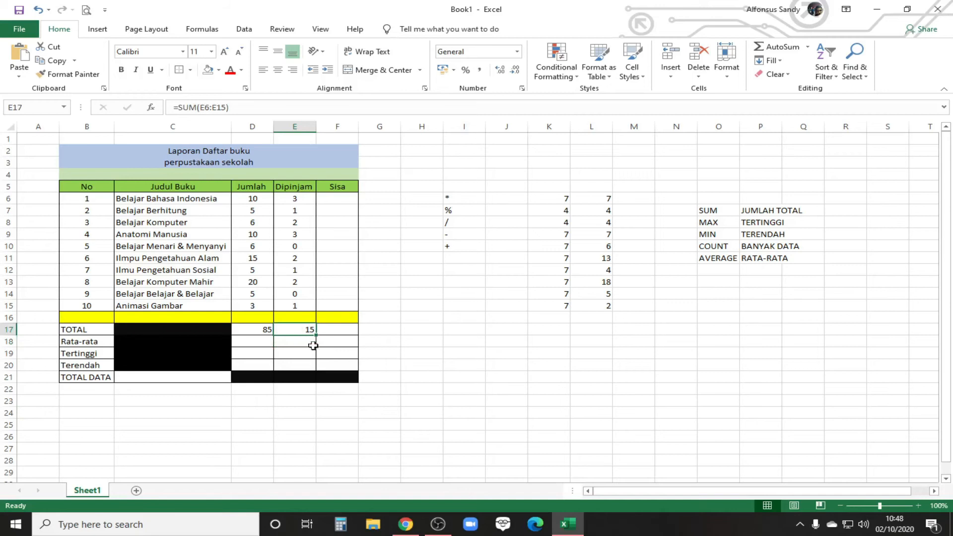
# Step: Calculate the average of the Jumlah column in the Rata-rata cell D18 with =AVERAGE(D6:D15)
pyautogui.click(263, 342)
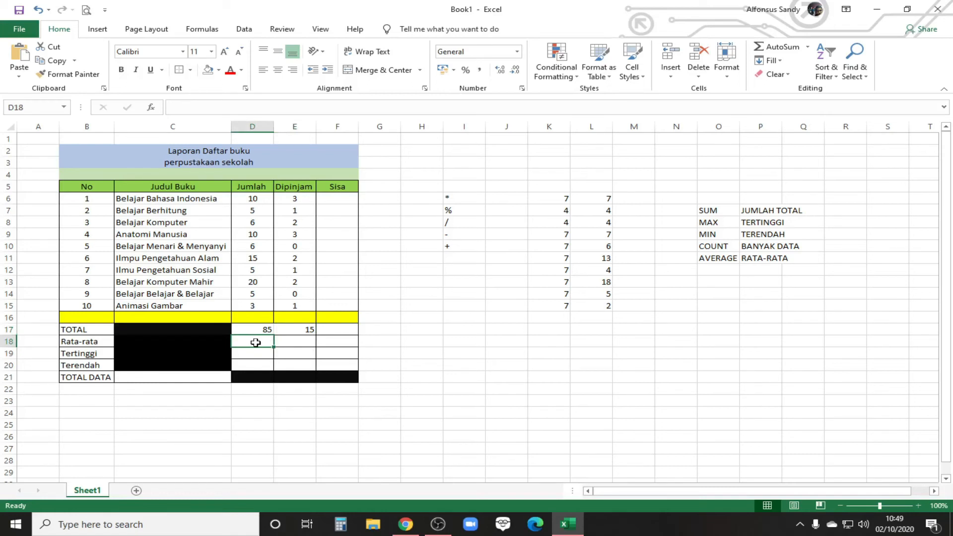
pyautogui.write('=')
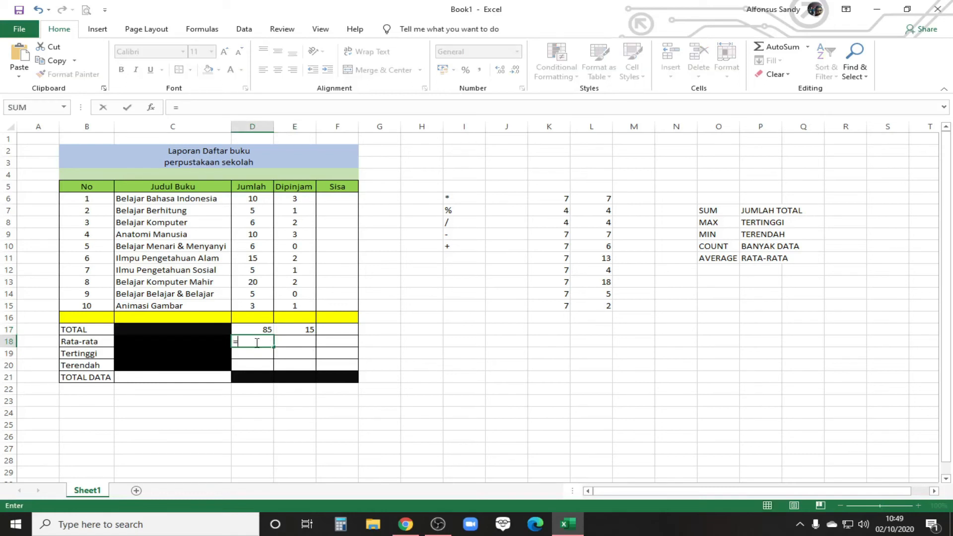
pyautogui.write('AVE')
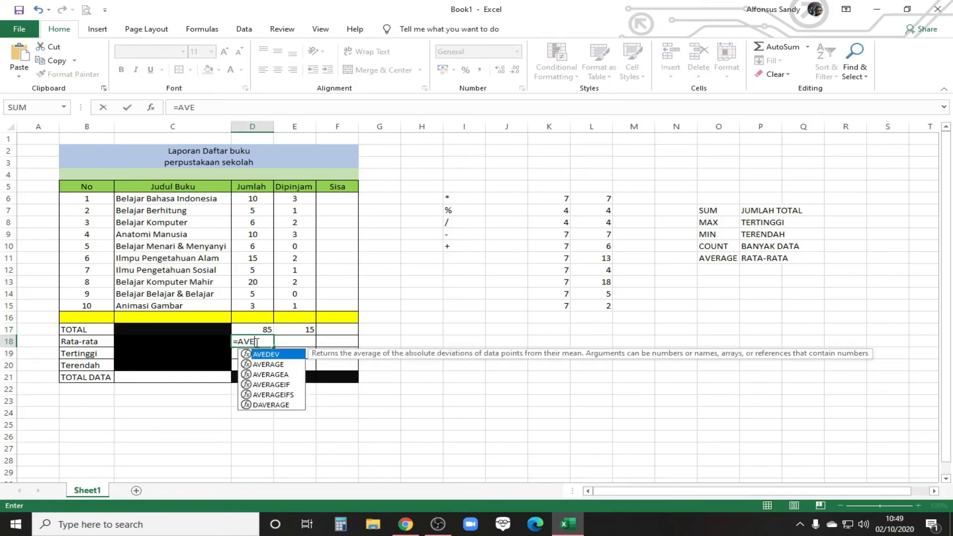
pyautogui.write('RAGE')
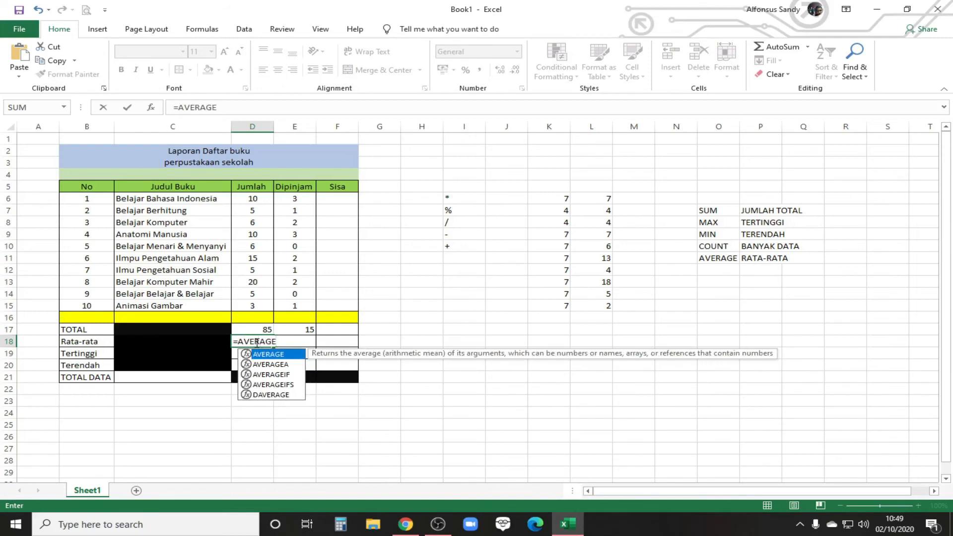
pyautogui.write('(')
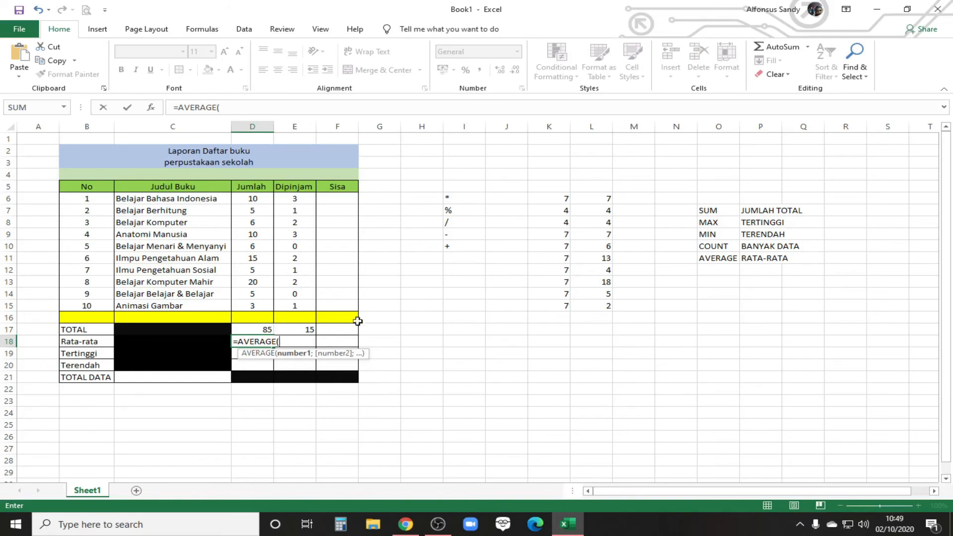
pyautogui.moveTo(256, 198); pyautogui.dragTo(255, 304)
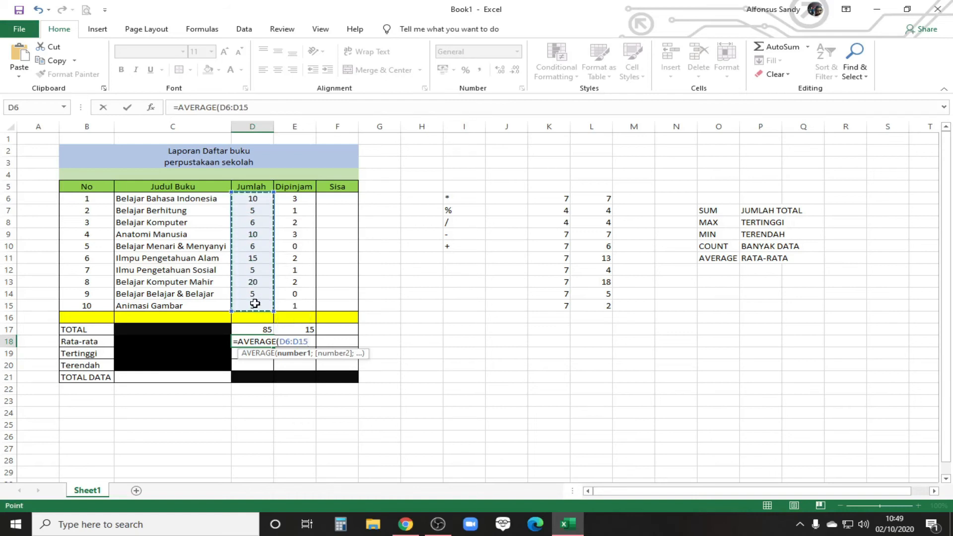
pyautogui.write(')')
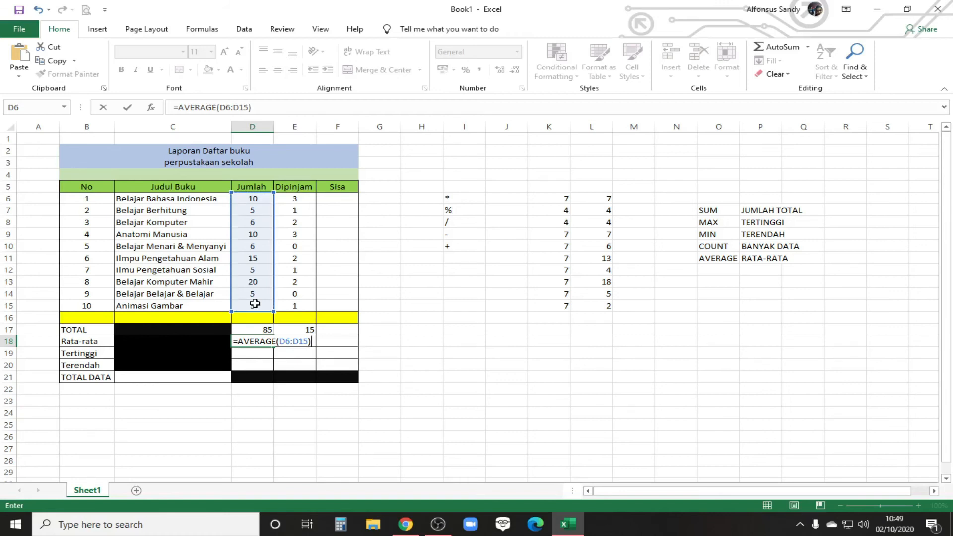
pyautogui.press('Return')
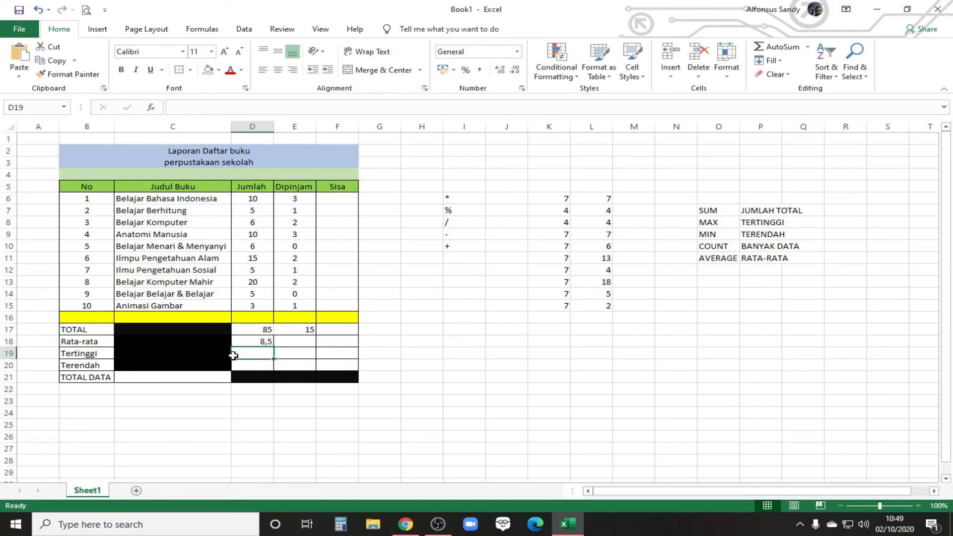
# Step: Calculate the average of the Dipinjam column in the Rata-rata cell E18 with =AVERAGE(E6:E15)
pyautogui.click(309, 341)
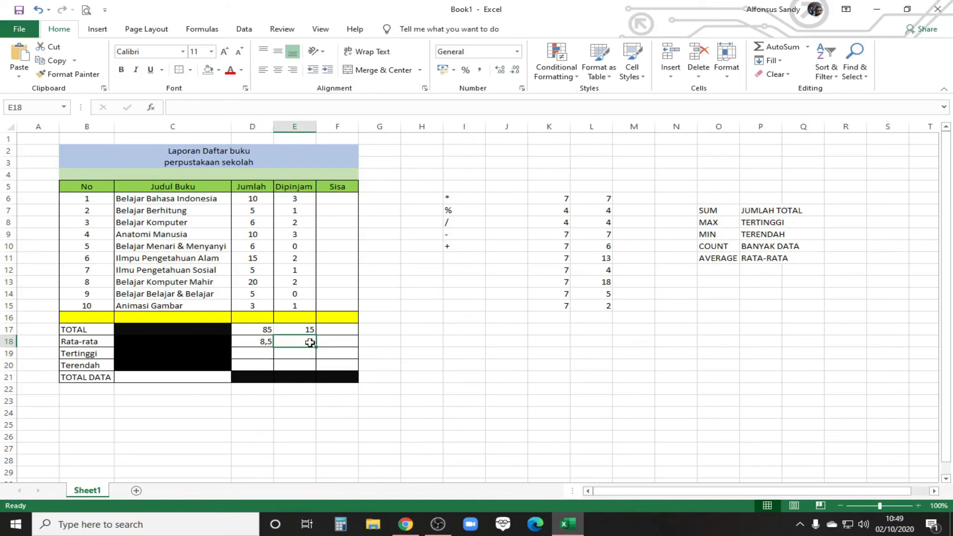
pyautogui.write('+')
pyautogui.press('BackSpace')
pyautogui.write('=average')
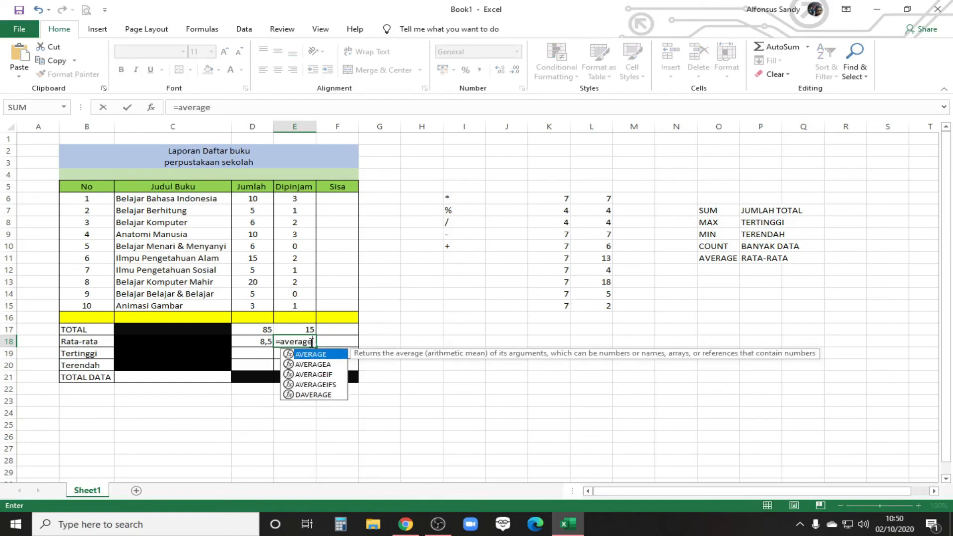
pyautogui.write('(')
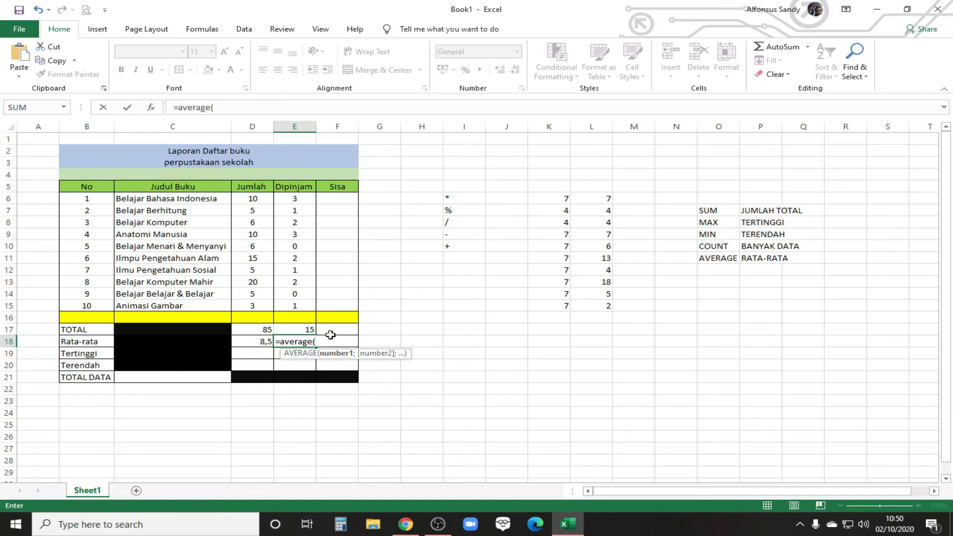
pyautogui.moveTo(292, 194); pyautogui.dragTo(290, 306)
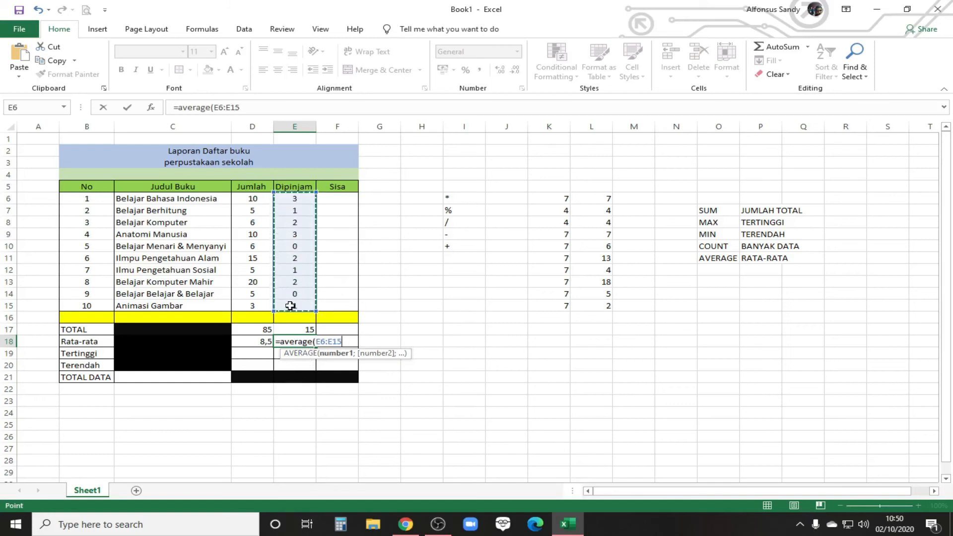
pyautogui.write(')')
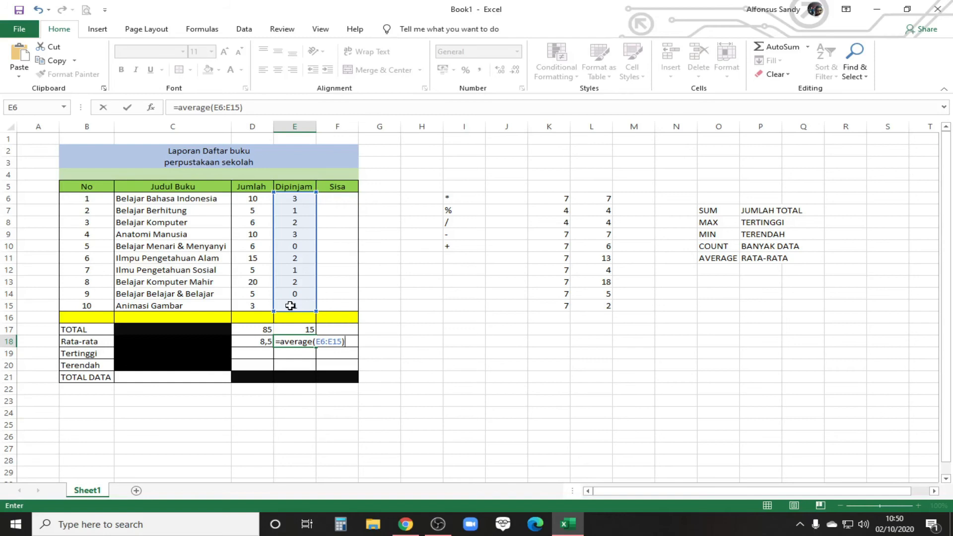
pyautogui.press('Return')
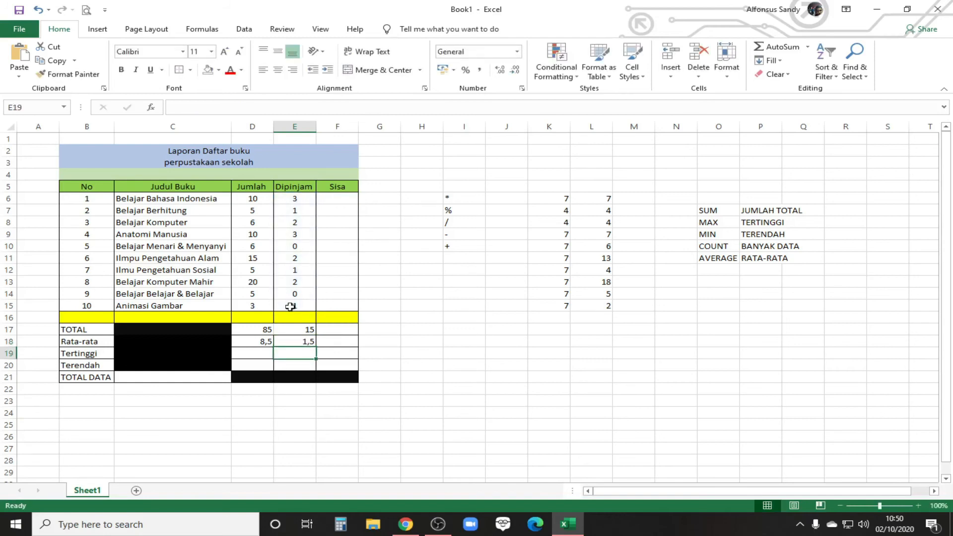
# Step: Find the highest value of the Jumlah column in the Tertinggi cell D19 with =MAX(D6:D15)
pyautogui.click(252, 352)
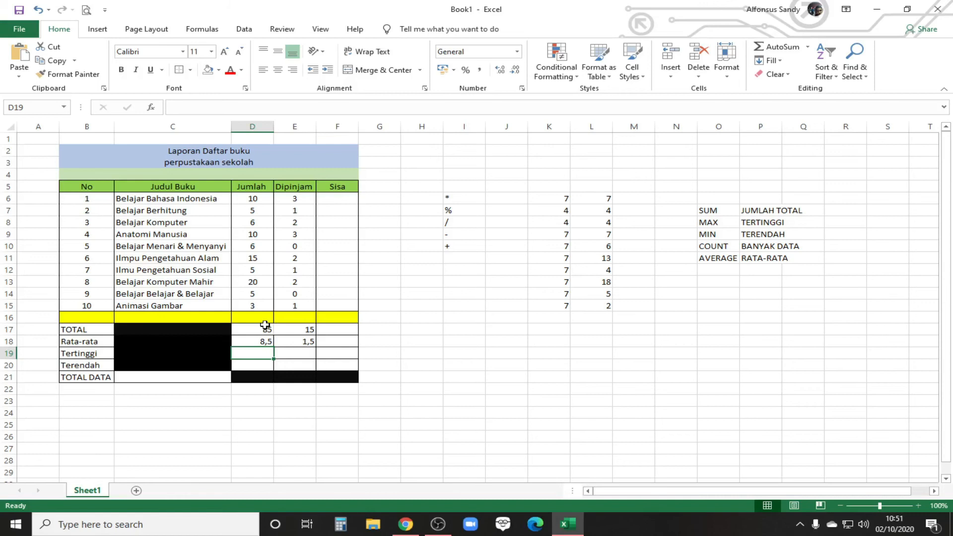
pyautogui.write('=mac')
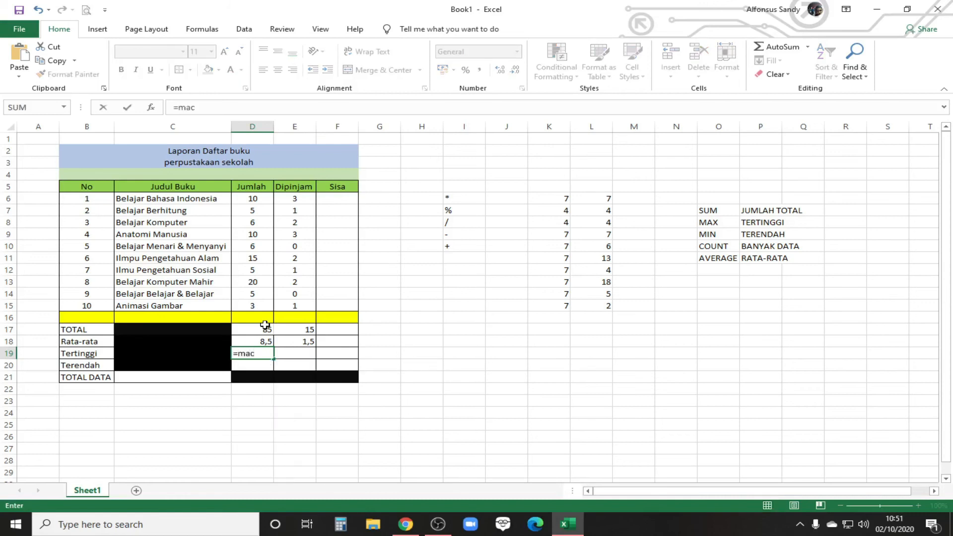
pyautogui.press('BackSpace')
pyautogui.write('x')
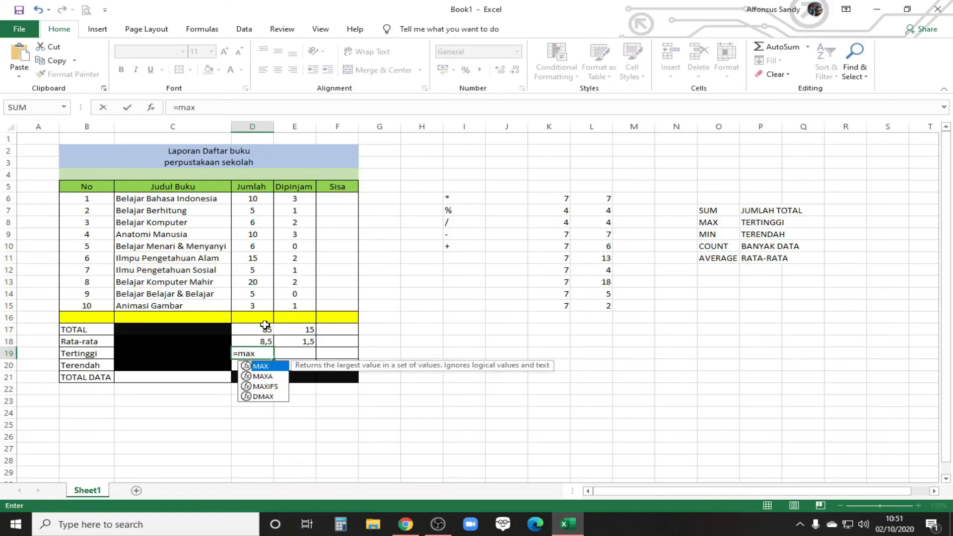
pyautogui.write('(')
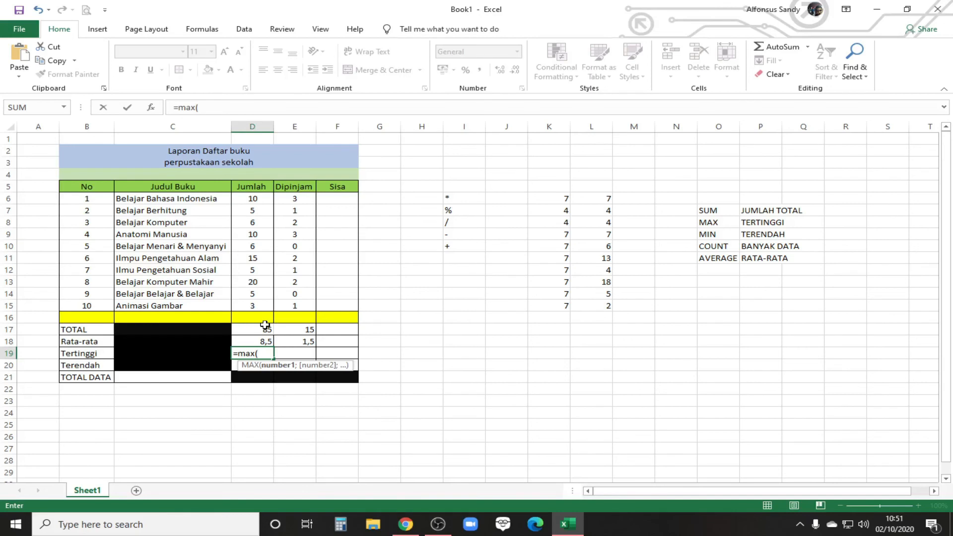
pyautogui.moveTo(255, 199); pyautogui.dragTo(263, 307)
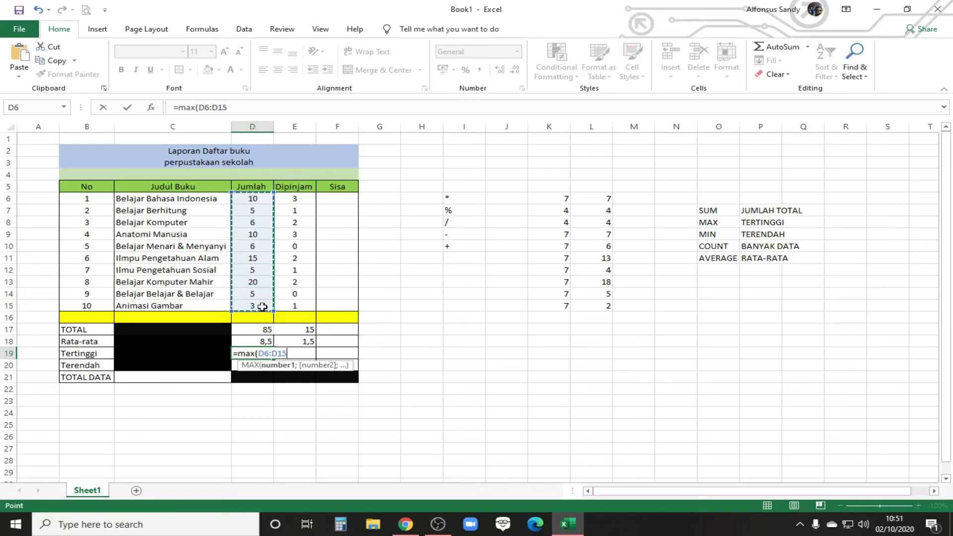
pyautogui.write(')')
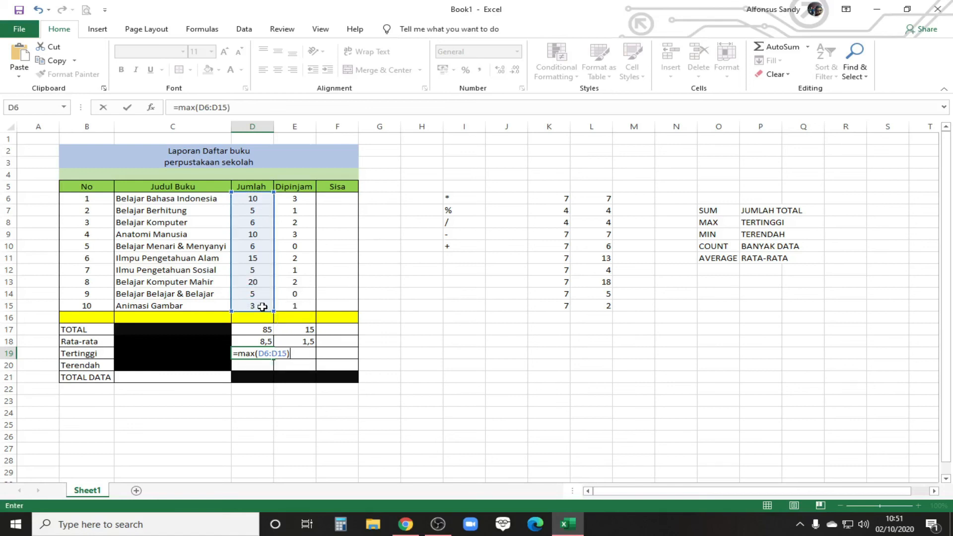
pyautogui.press('Return')
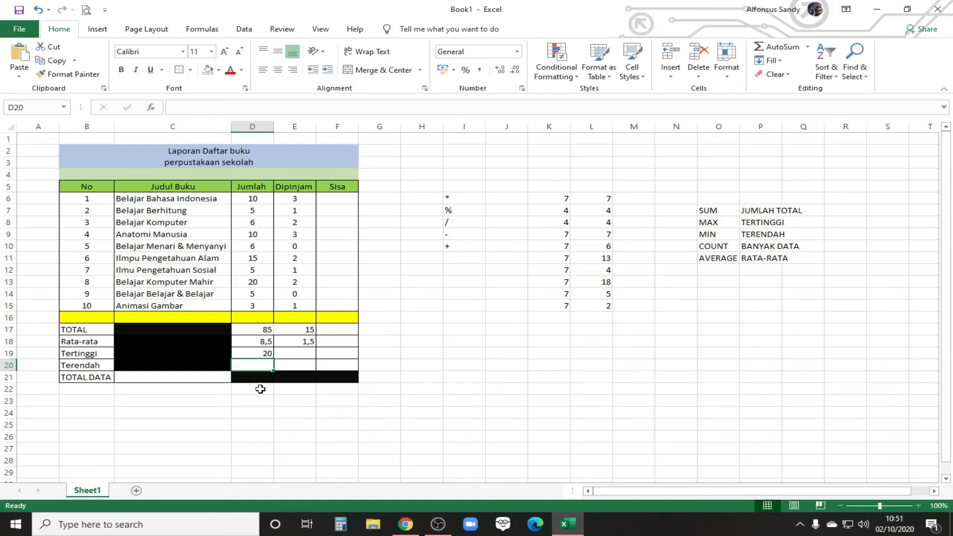
# Step: Find the lowest value of the Jumlah column in the Terendah cell D20 with =MIN(D6:D15)
pyautogui.write('=')
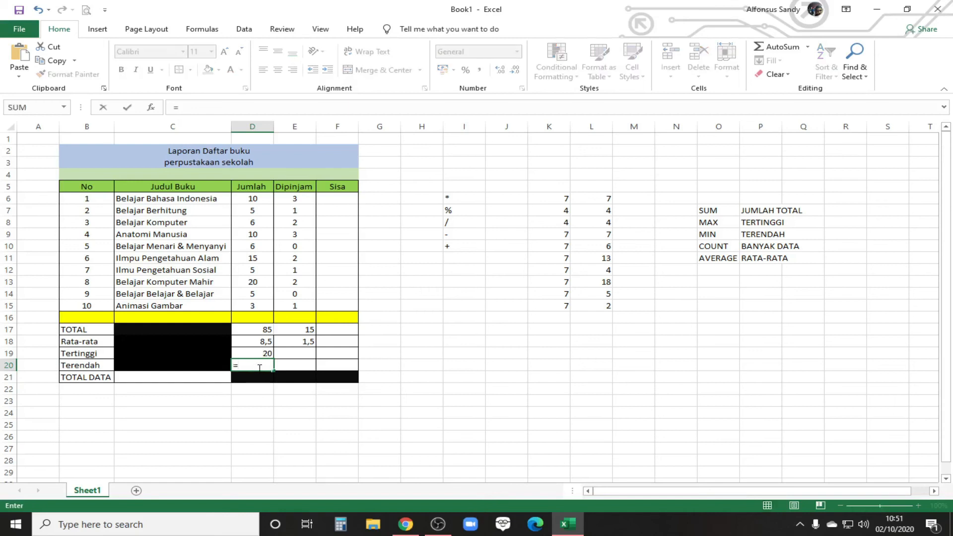
pyautogui.write('min(')
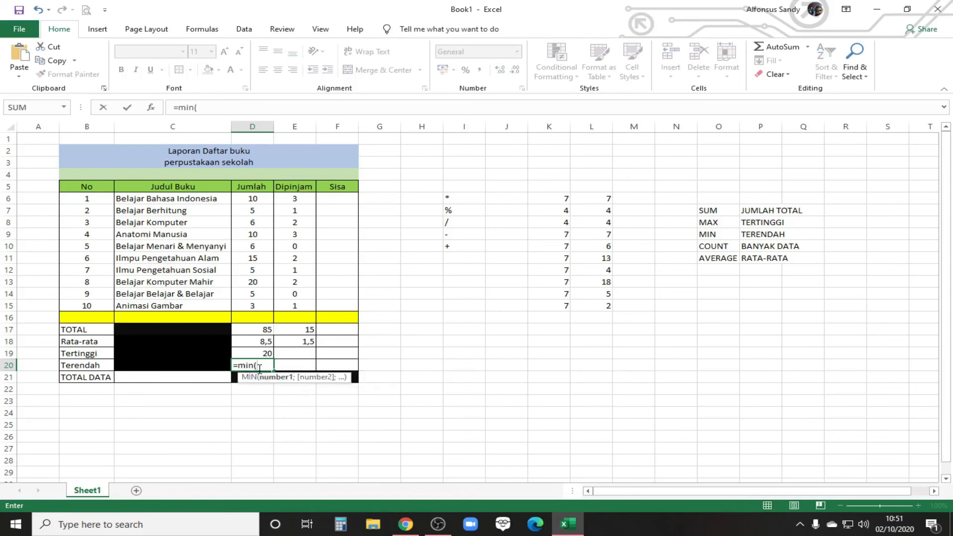
pyautogui.moveTo(252, 199); pyautogui.dragTo(254, 306)
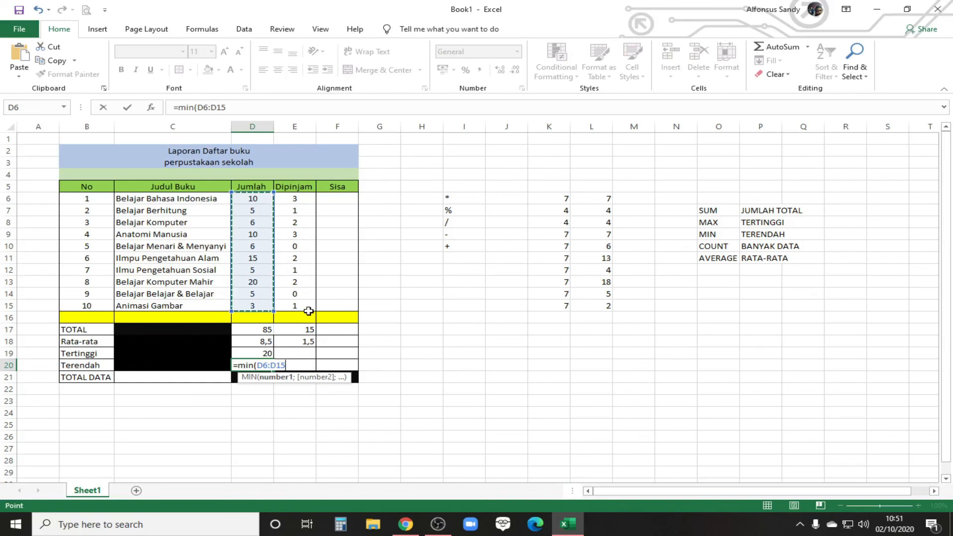
pyautogui.write(')')
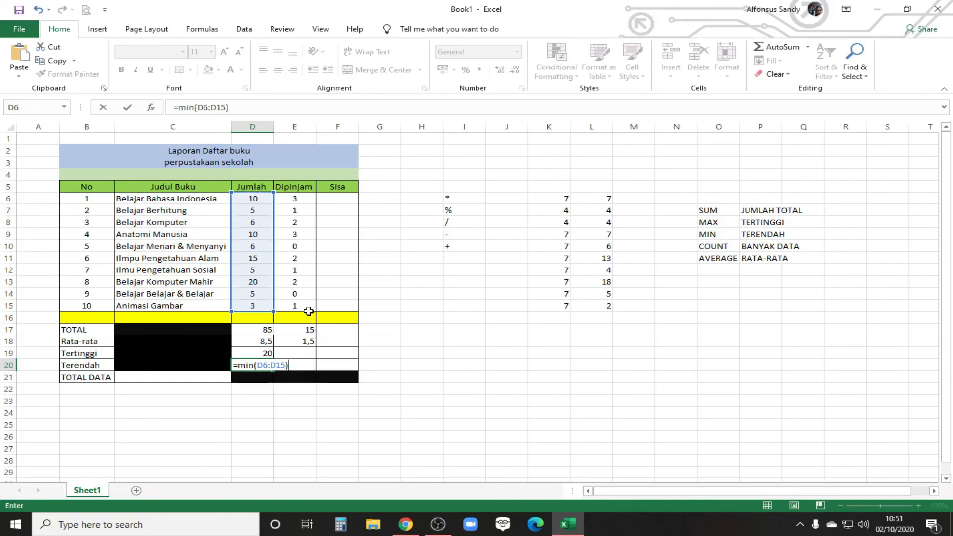
pyautogui.press('Return')
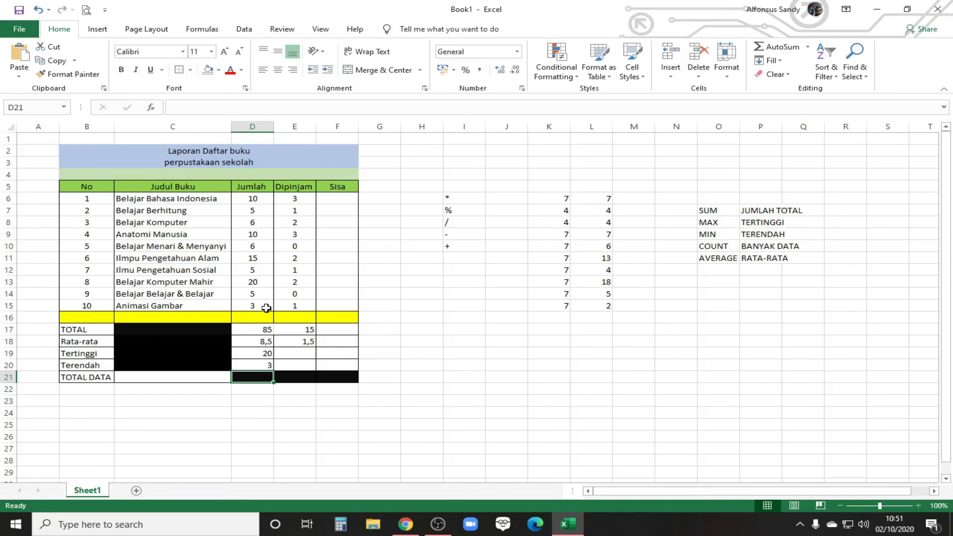
# Step: Review the function list and the book data block B6:F15, previewing a red fill on the block without applying it
pyautogui.click(144, 378)
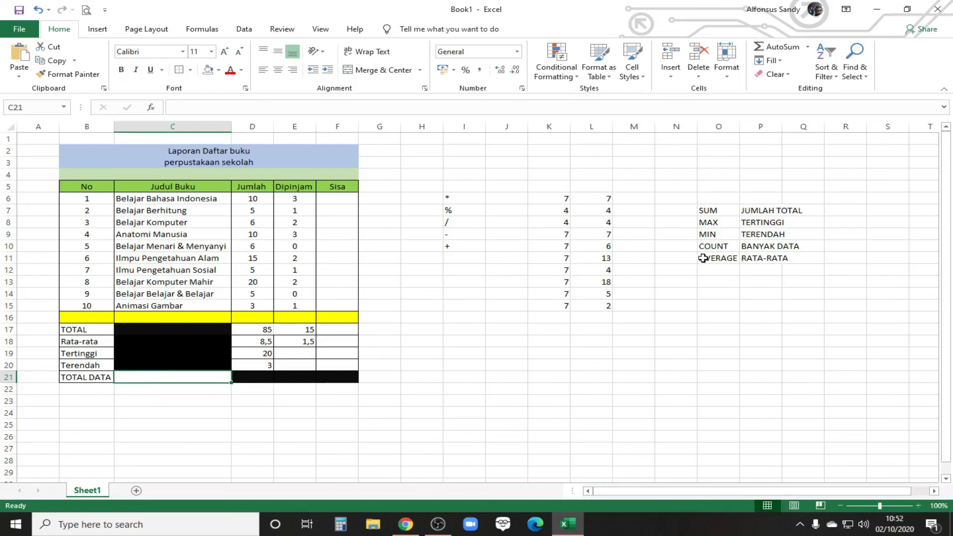
pyautogui.click(717, 211)
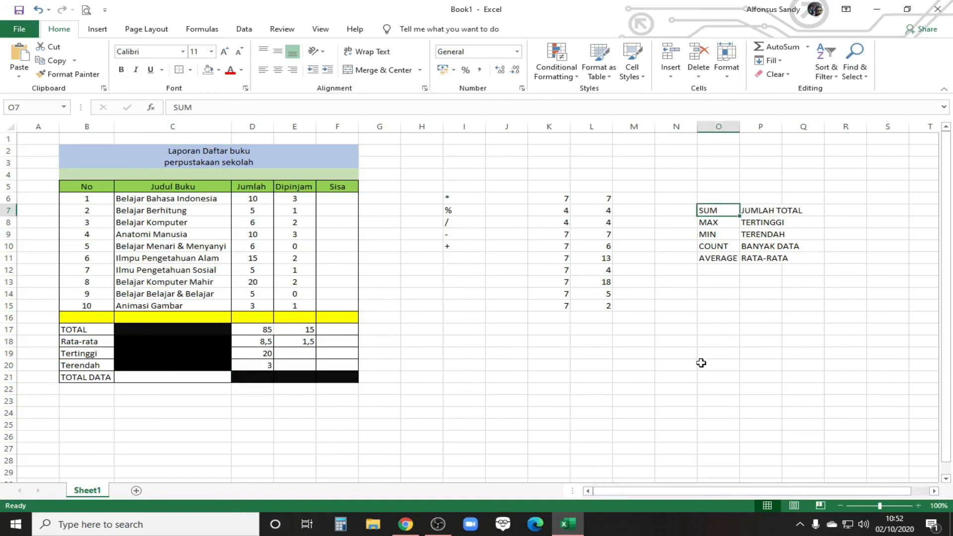
pyautogui.click(152, 378)
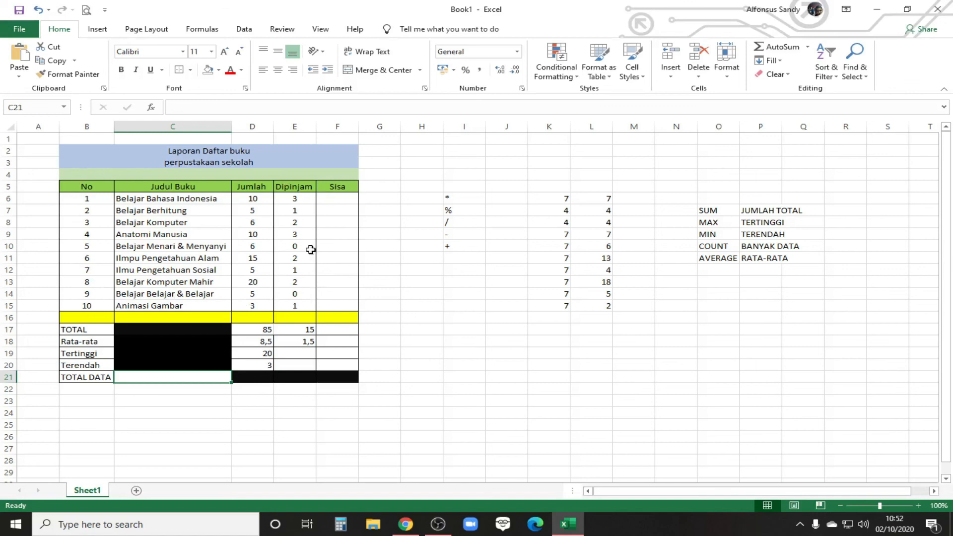
pyautogui.doubleClick(72, 199)
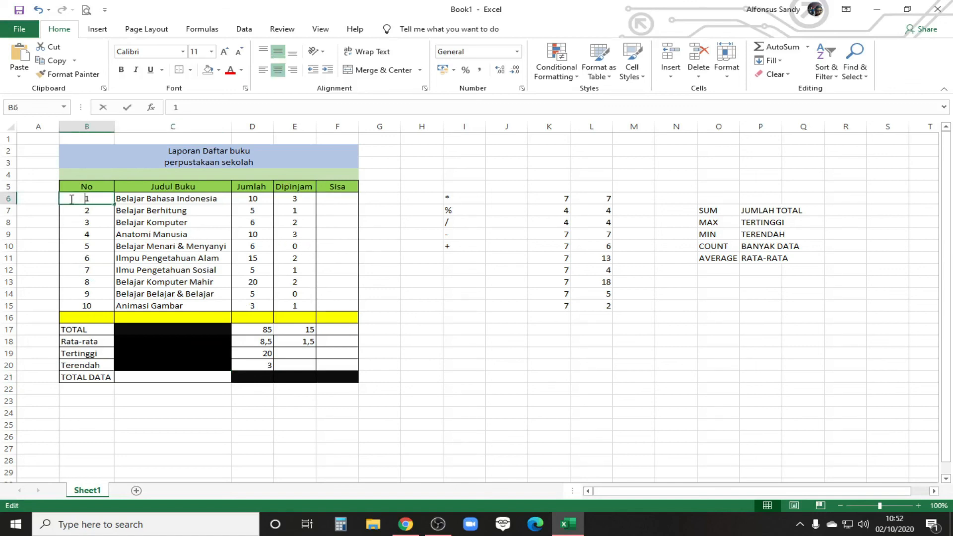
pyautogui.press('Escape')
pyautogui.moveTo(72, 198); pyautogui.dragTo(340, 308)
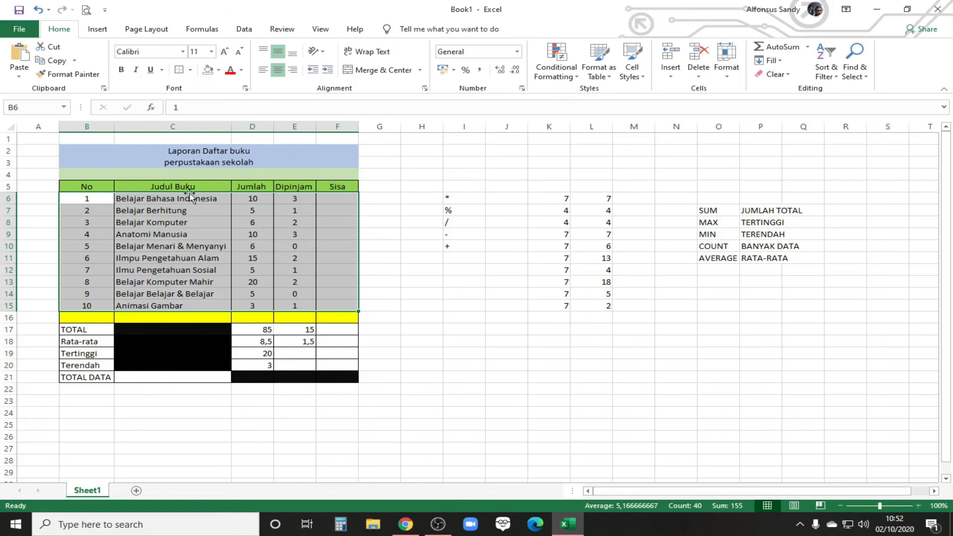
pyautogui.click(219, 71)
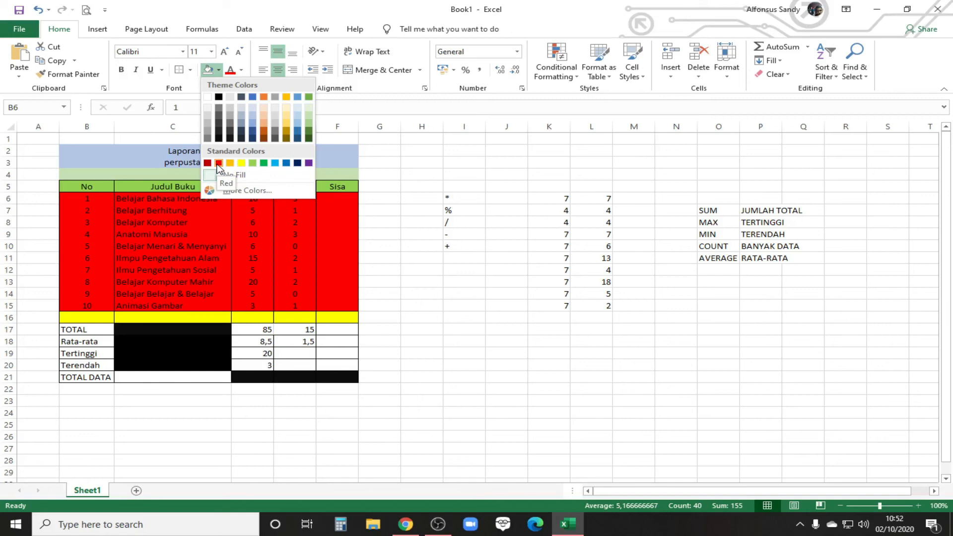
pyautogui.click(180, 379)
# Step: Count the numeric entries of the book table in the TOTAL DATA cell C21 with =COUNT(B6:F15)
pyautogui.click(174, 378)
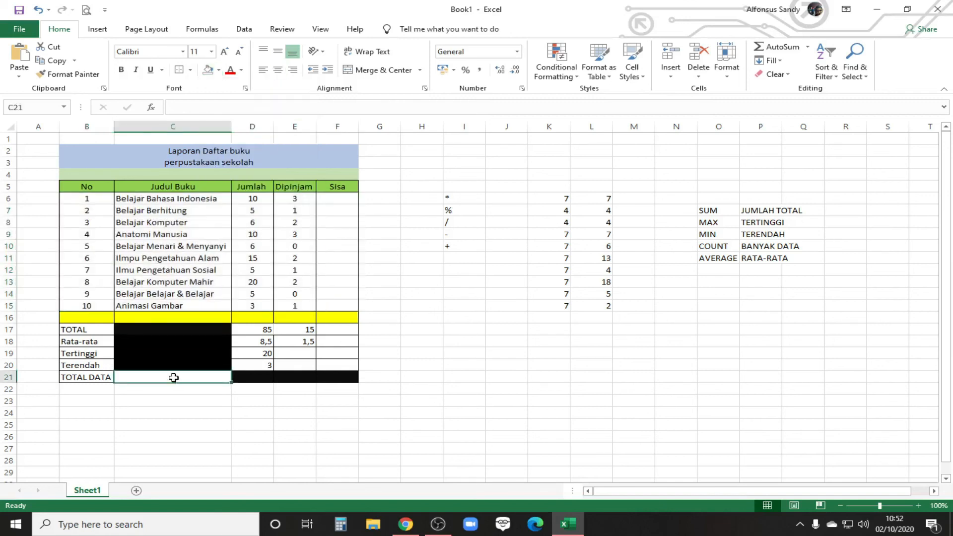
pyautogui.write('=')
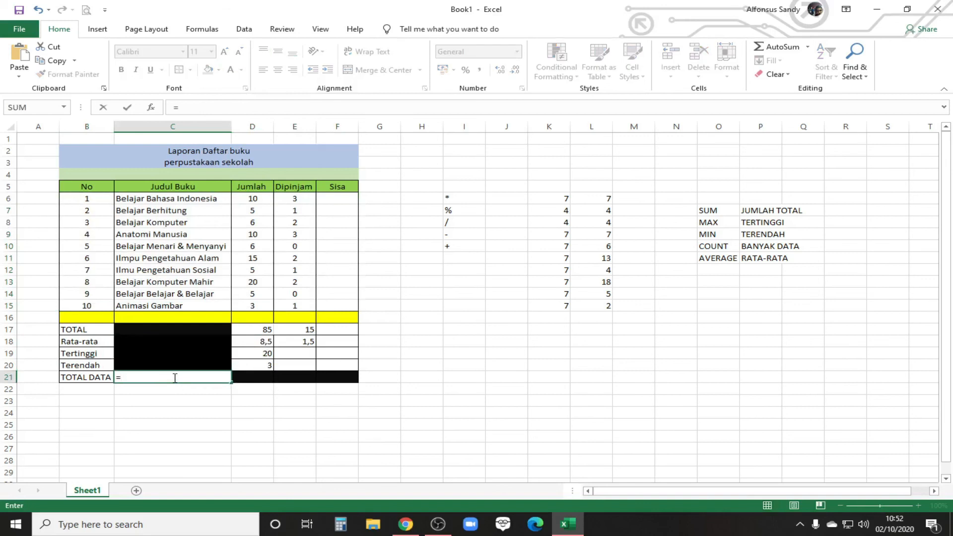
pyautogui.write('COUN')
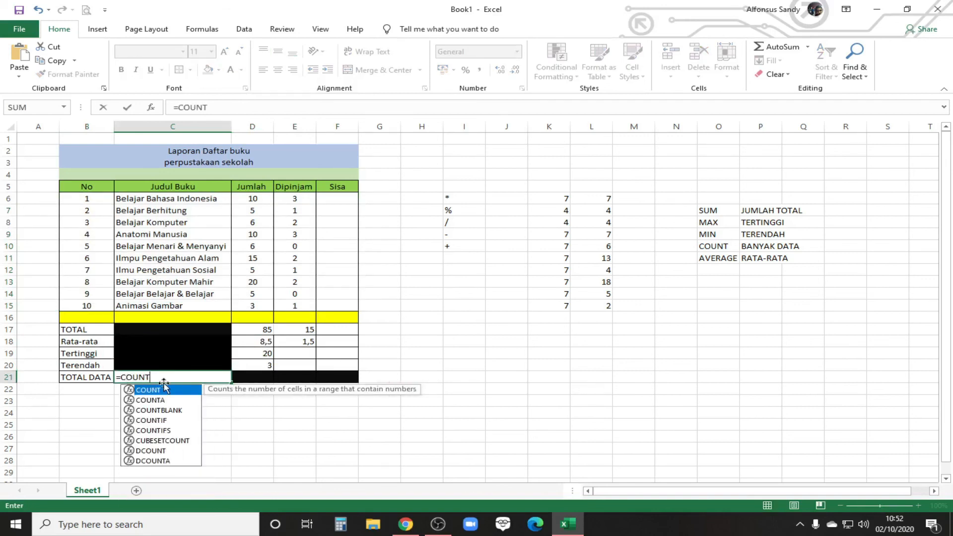
pyautogui.write('T(')
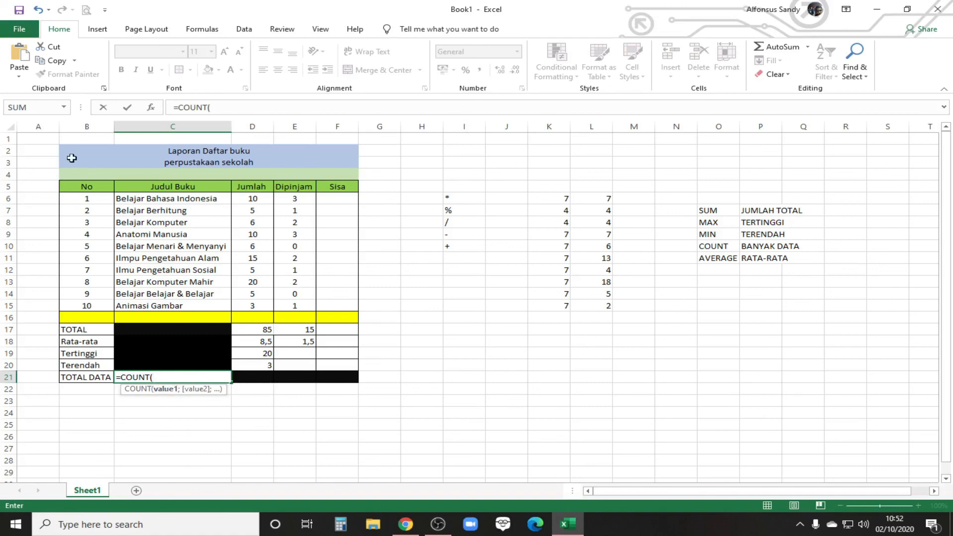
pyautogui.click(81, 198)
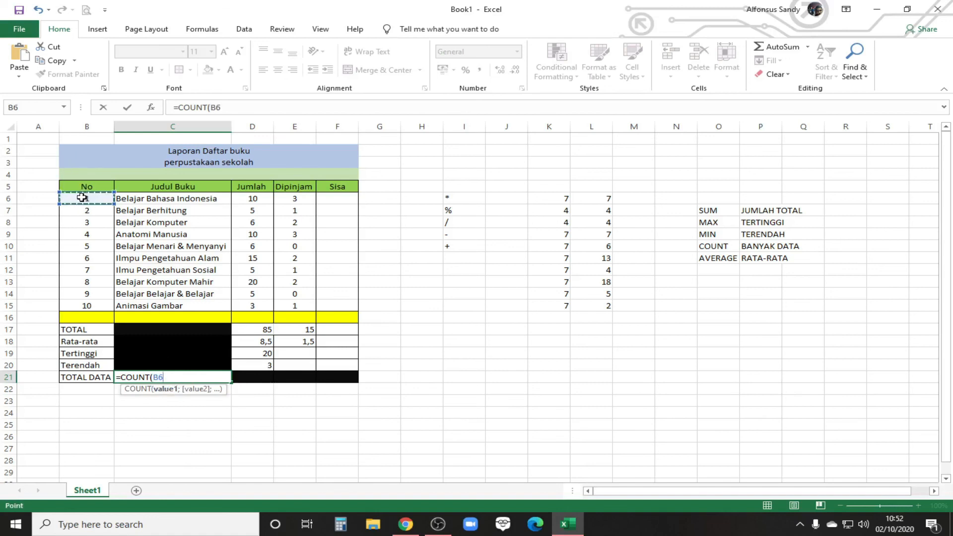
pyautogui.moveTo(82, 197); pyautogui.dragTo(348, 306)
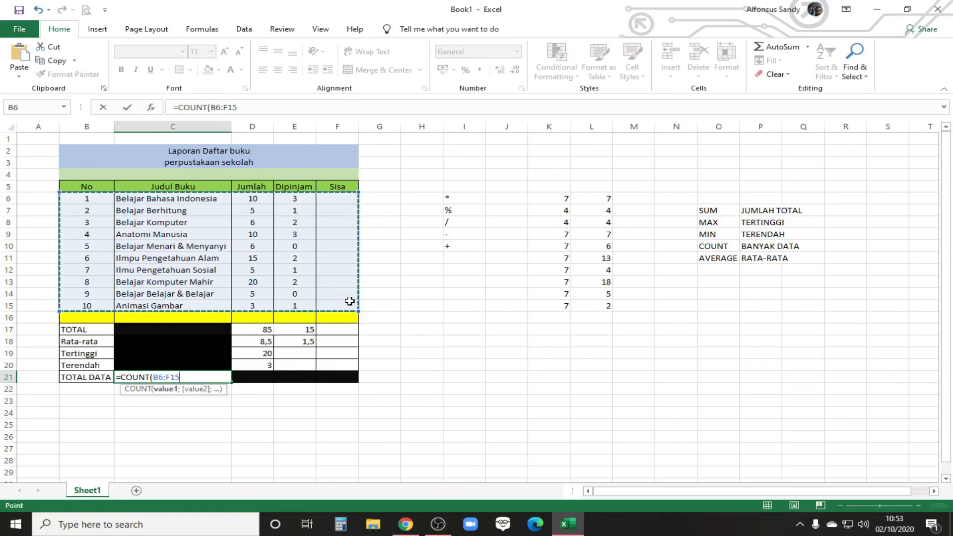
pyautogui.write(')')
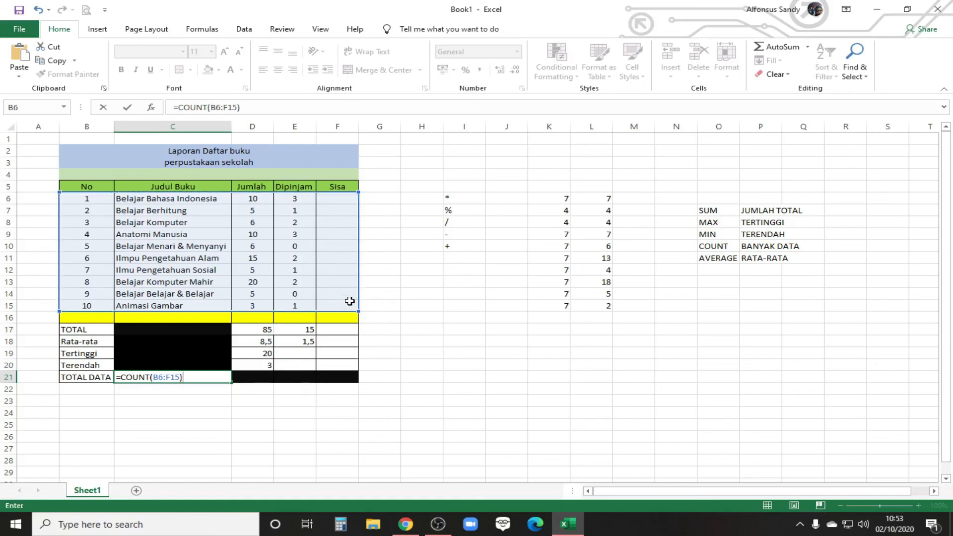
pyautogui.press('Return')
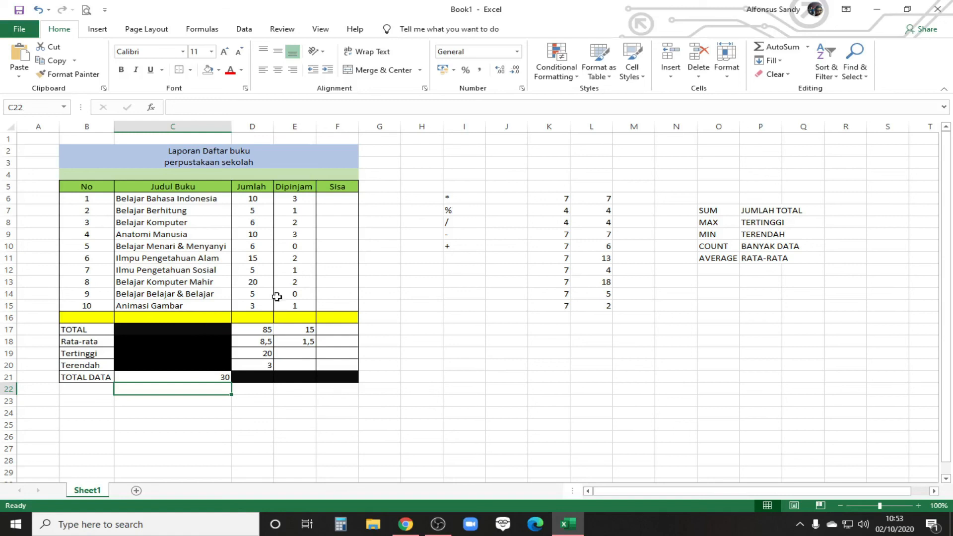
# Step: Compare the typed-number subtraction formula in K6 with the cell-reference formula in L6
pyautogui.click(560, 198)
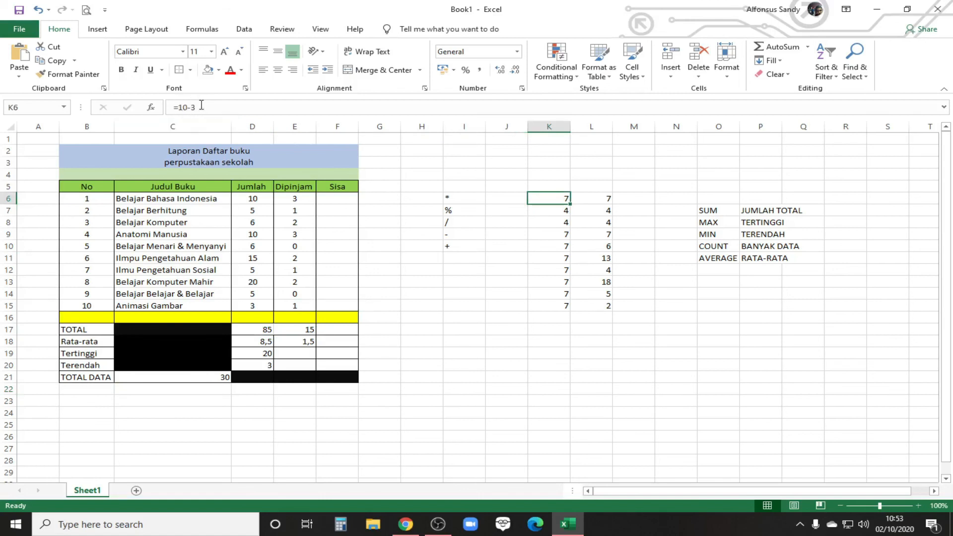
pyautogui.click(602, 203)
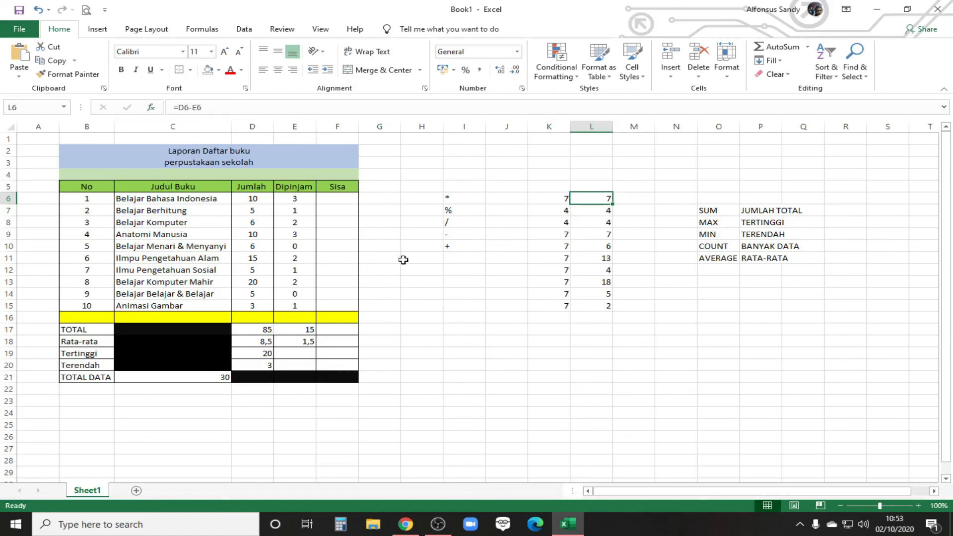
pyautogui.click(433, 333)
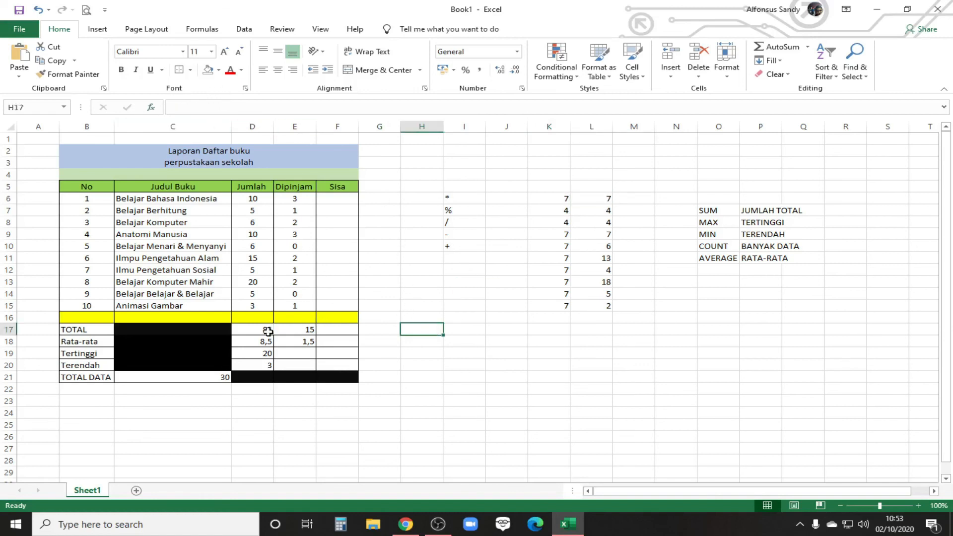